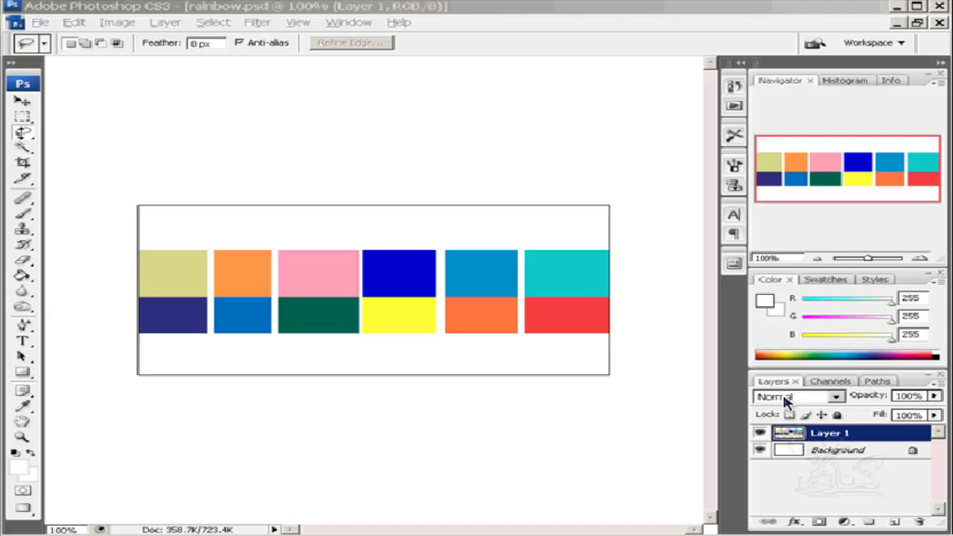
- Draw trial freehand Lasso loops over the top row, then trace a freehand outline around the orange square
left_click(22, 134)
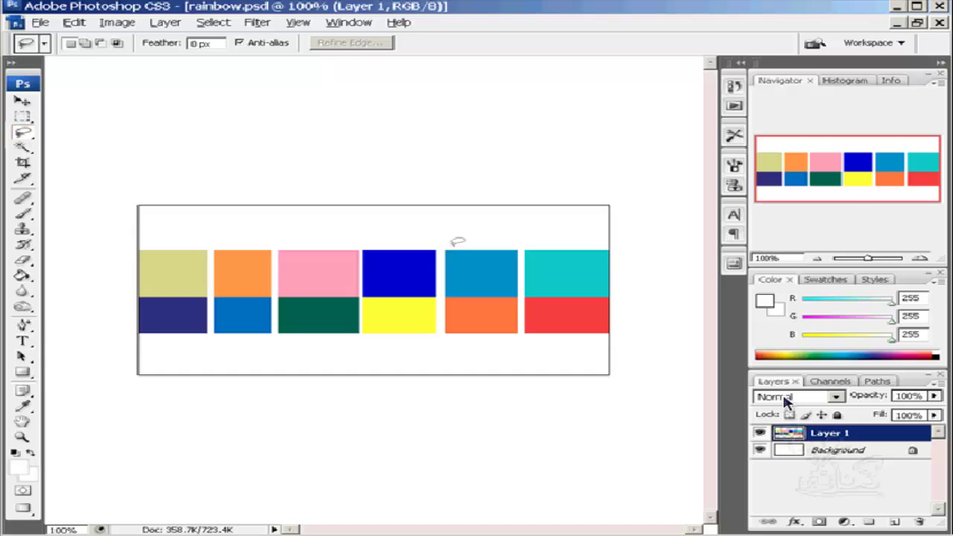
left_click(470, 225)
mouse_move(469, 227)
left_mouse_down()
mouse_move(325, 239)
mouse_move(449, 279)
mouse_move(474, 223)
left_mouse_up()
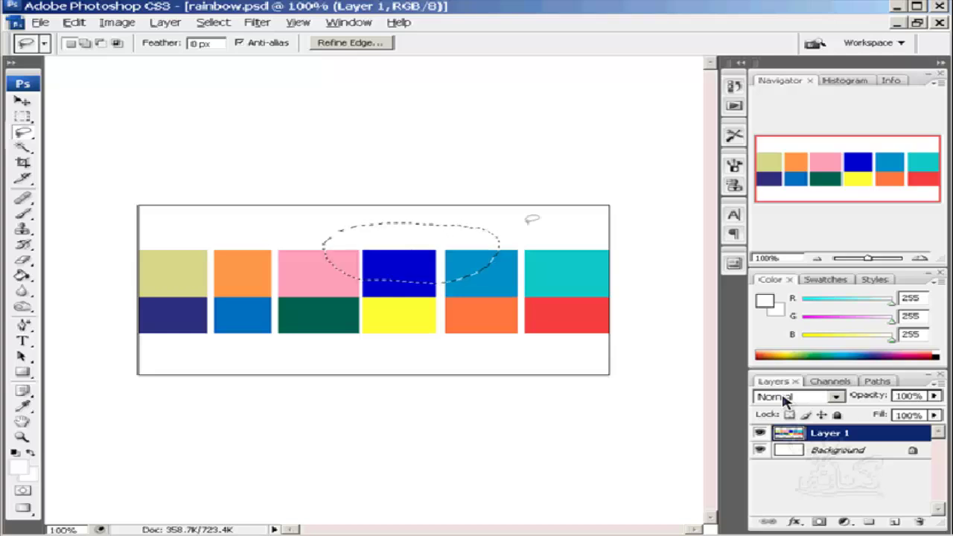
left_click(493, 229)
mouse_move(493, 229)
left_mouse_down()
mouse_move(549, 246)
mouse_move(514, 222)
left_mouse_up()
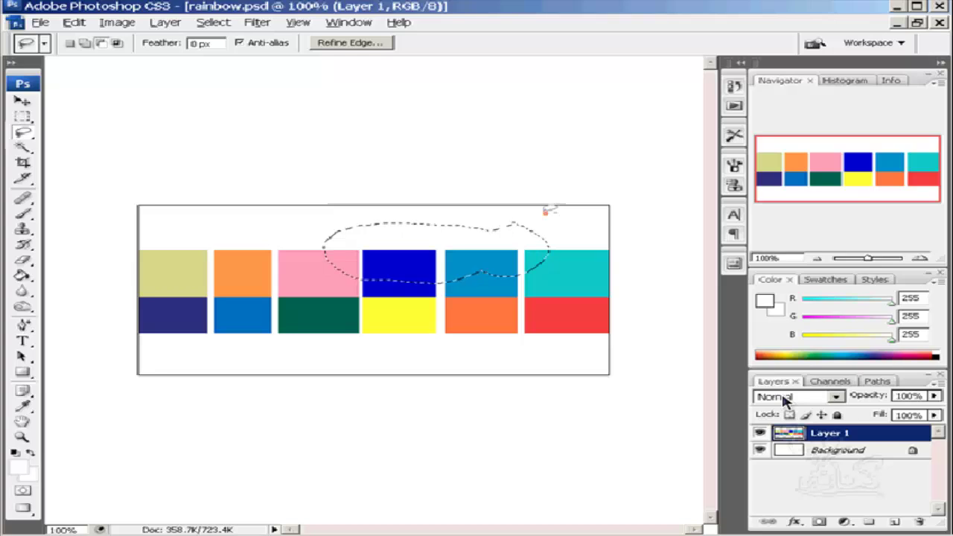
mouse_move(547, 211)
left_mouse_down()
mouse_move(498, 239)
mouse_move(551, 214)
left_mouse_up()
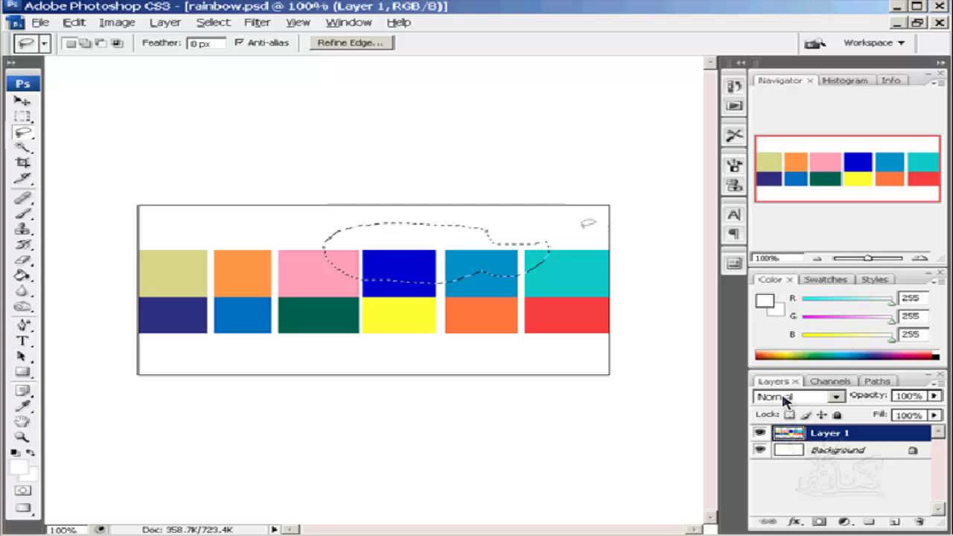
left_click(269, 244)
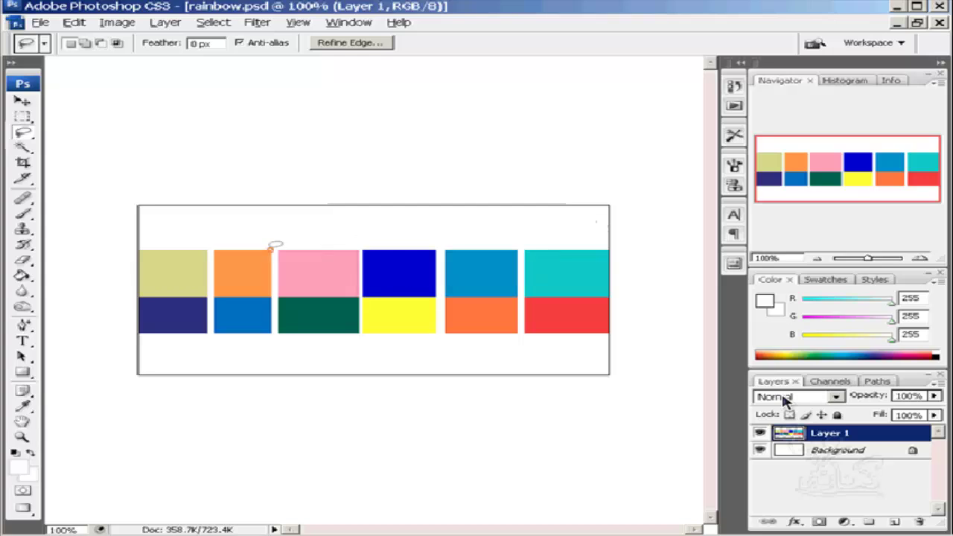
mouse_move(267, 250)
left_mouse_down()
mouse_move(214, 249)
mouse_move(215, 296)
mouse_move(274, 295)
mouse_move(250, 237)
mouse_move(215, 257)
left_mouse_up()
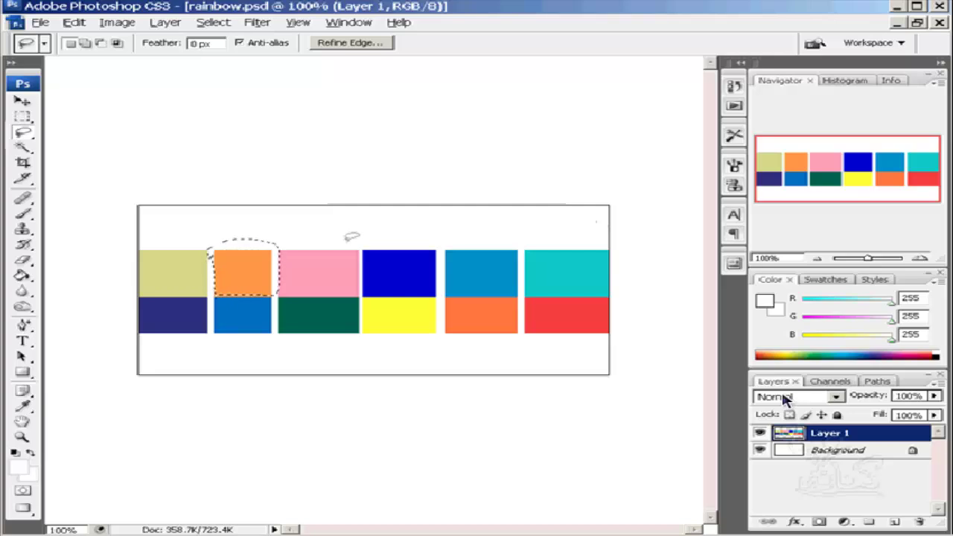
- Switch to the Polygonal Lasso and outline the dark blue square with four straight corners
left_click(23, 132)
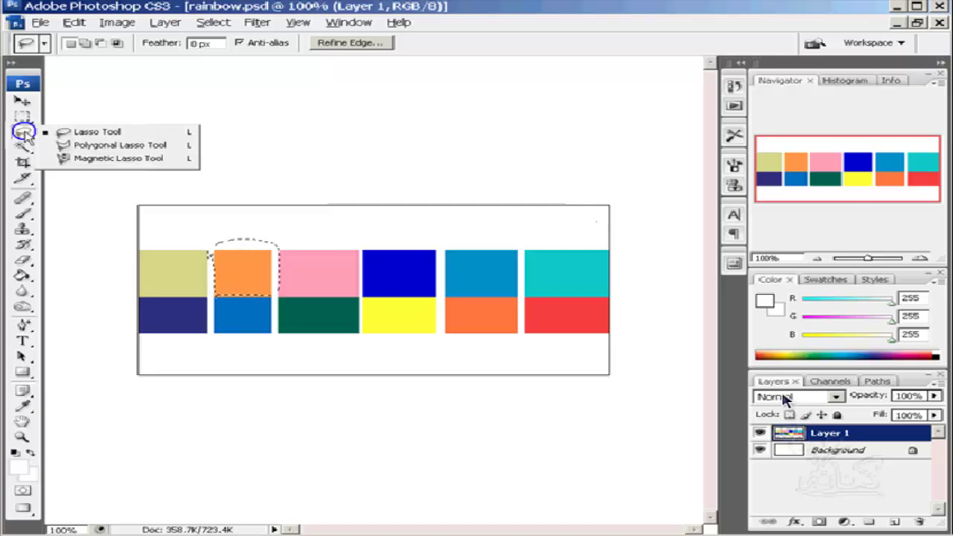
left_click(119, 145)
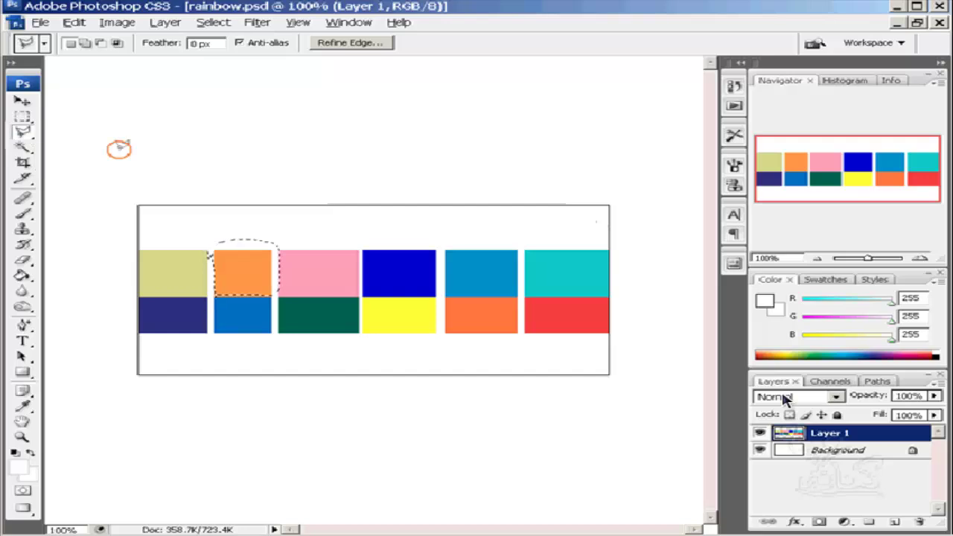
left_click(438, 239)
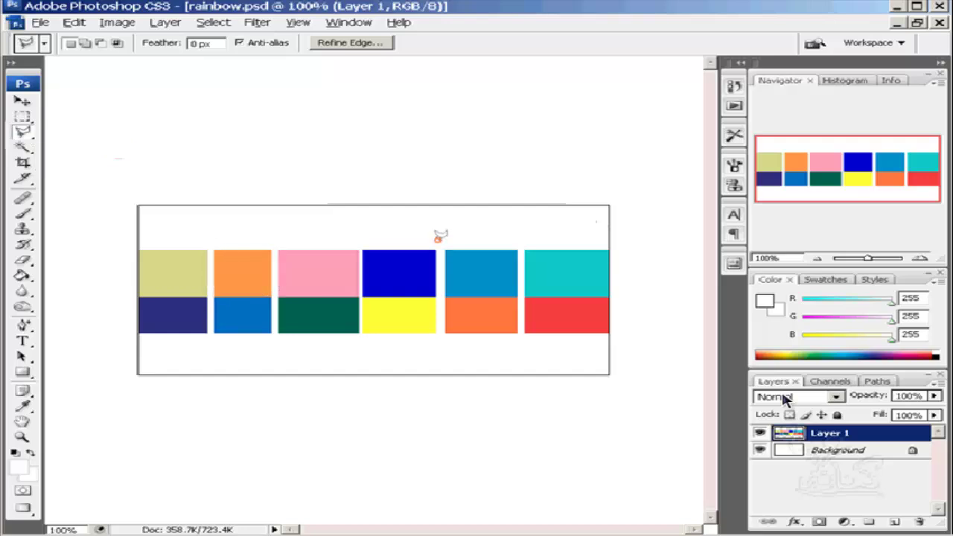
left_click(359, 240)
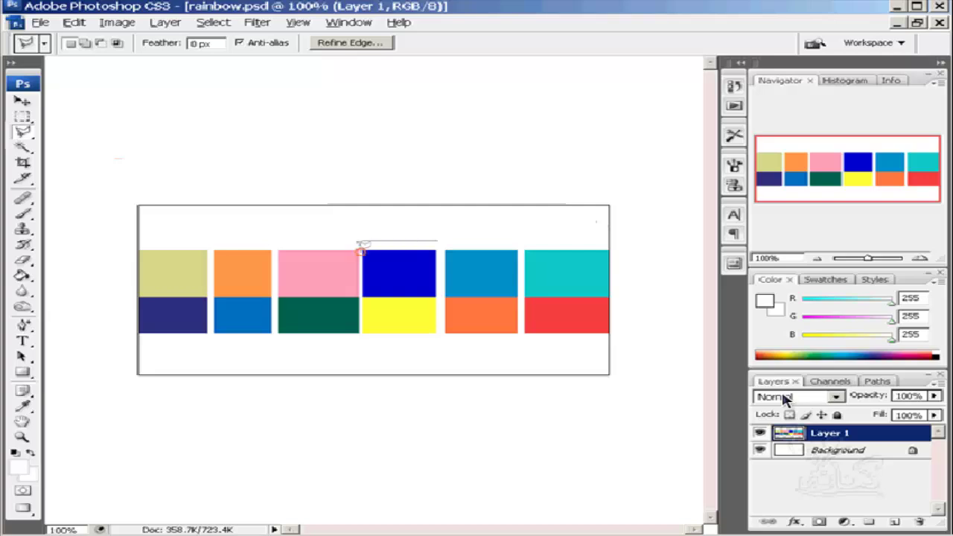
left_click(361, 298)
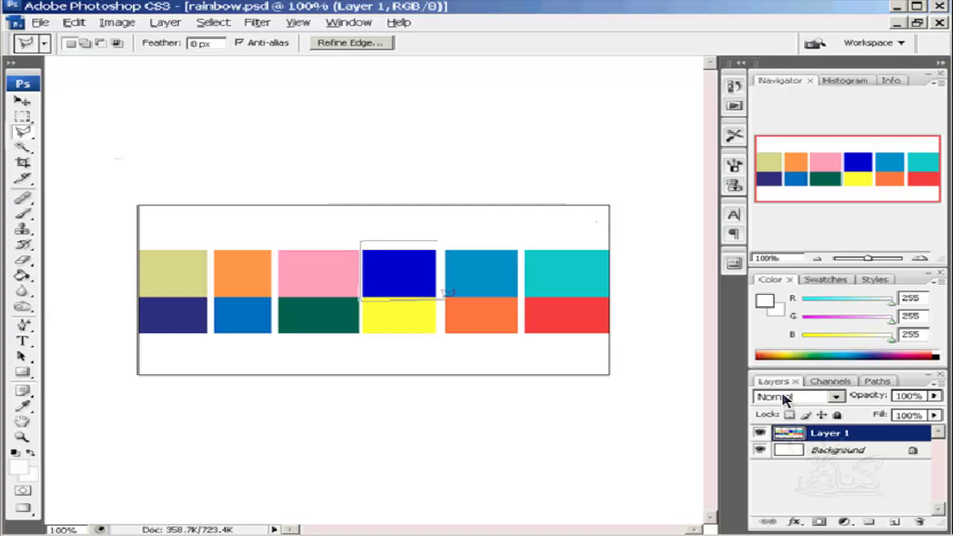
left_click(442, 299)
left_click(435, 238)
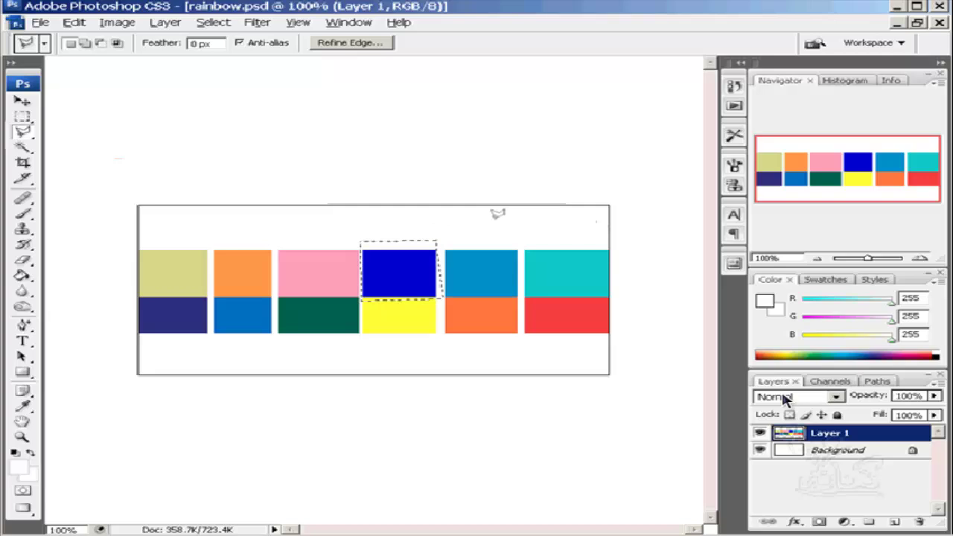
left_click(22, 133)
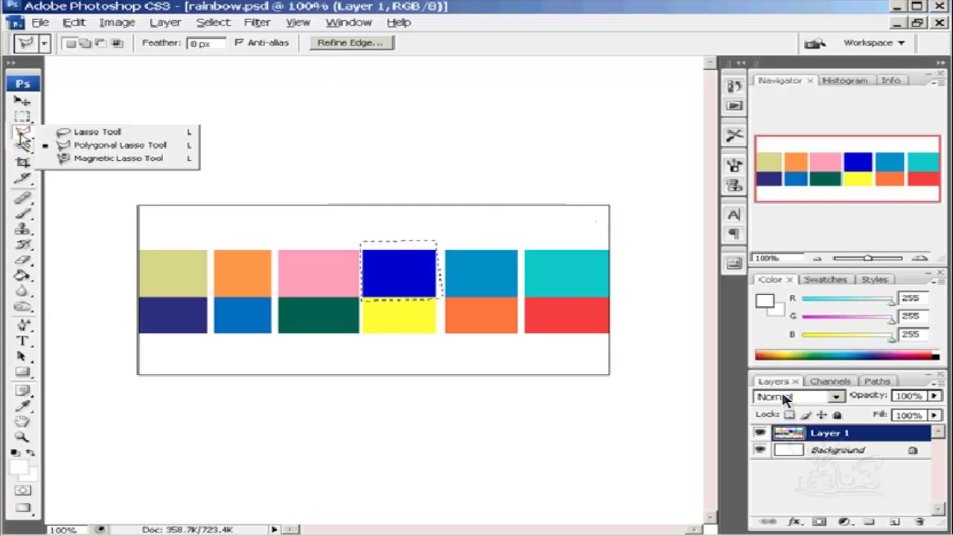
- With the Magnetic Lasso, deselect and trace an edge-snapping outline around the light blue fifth square
left_click(110, 162)
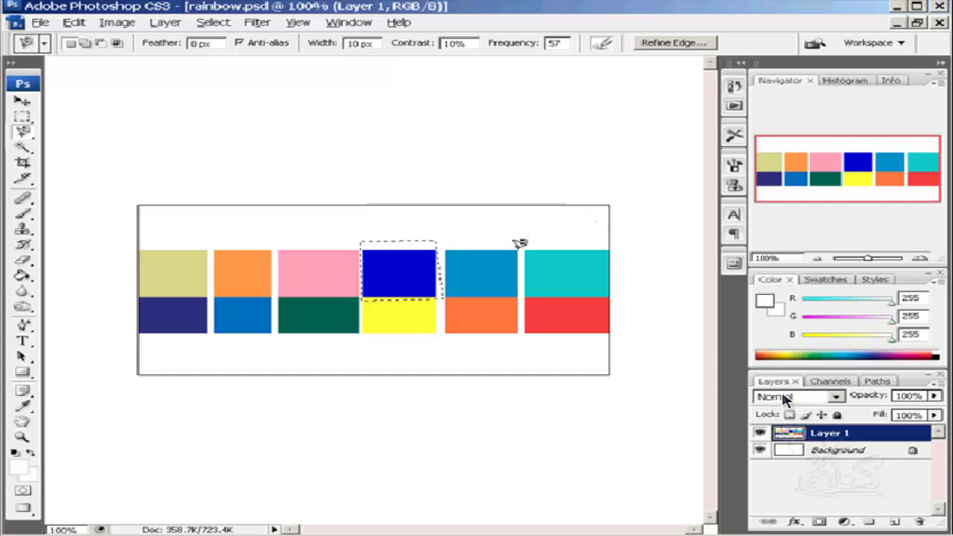
key("ctrl+d")
left_click(518, 248)
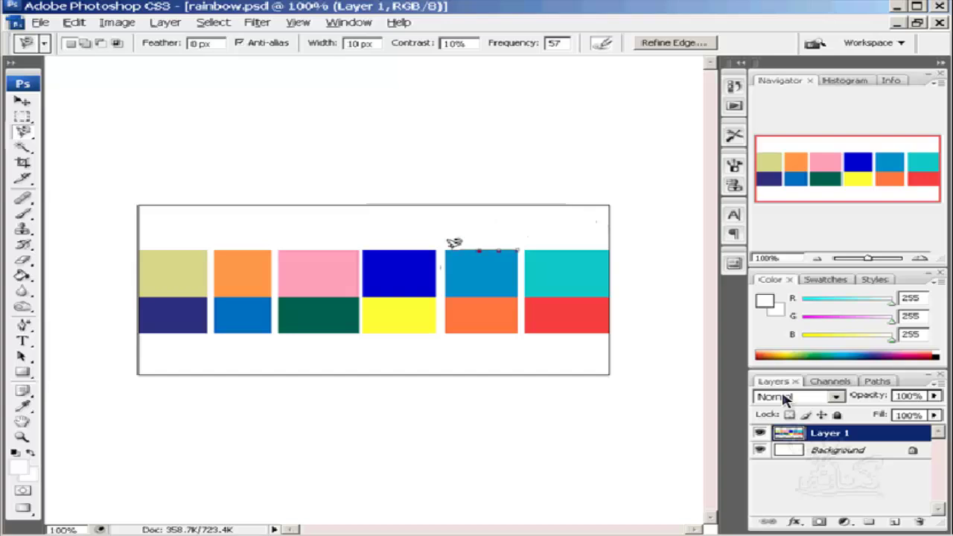
left_click(444, 249)
double_click(520, 246)
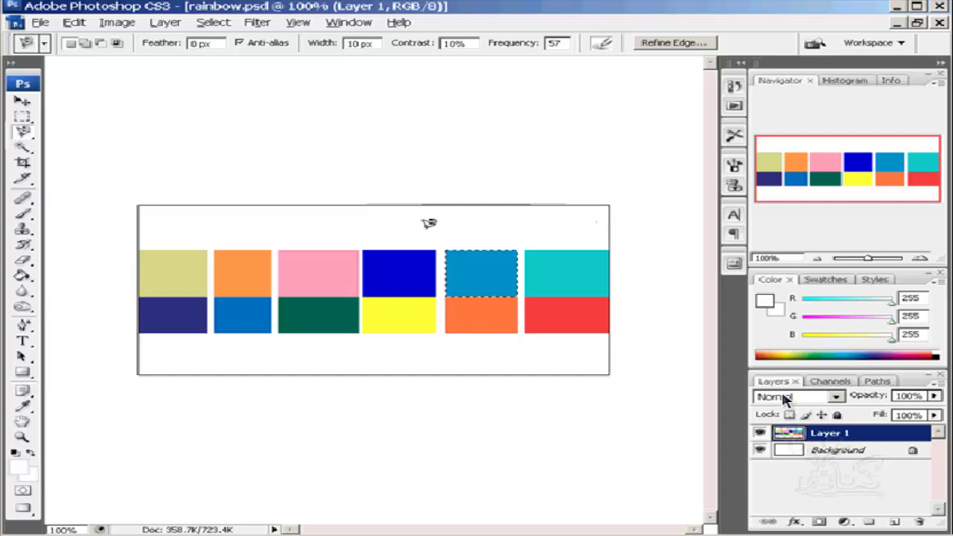
- With the Magic Wand, click through the pink, dark blue and light blue squares, ending on pink
left_click(22, 150)
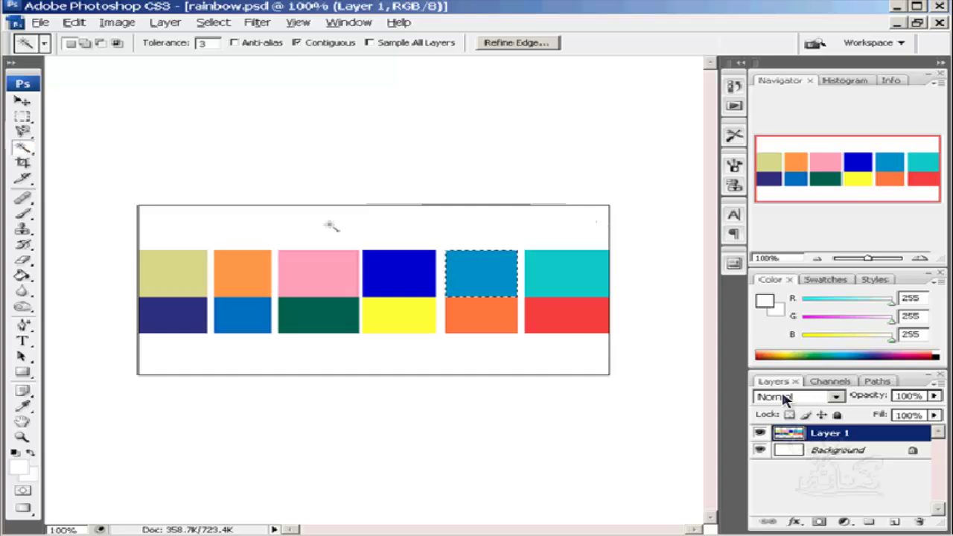
left_click(318, 271)
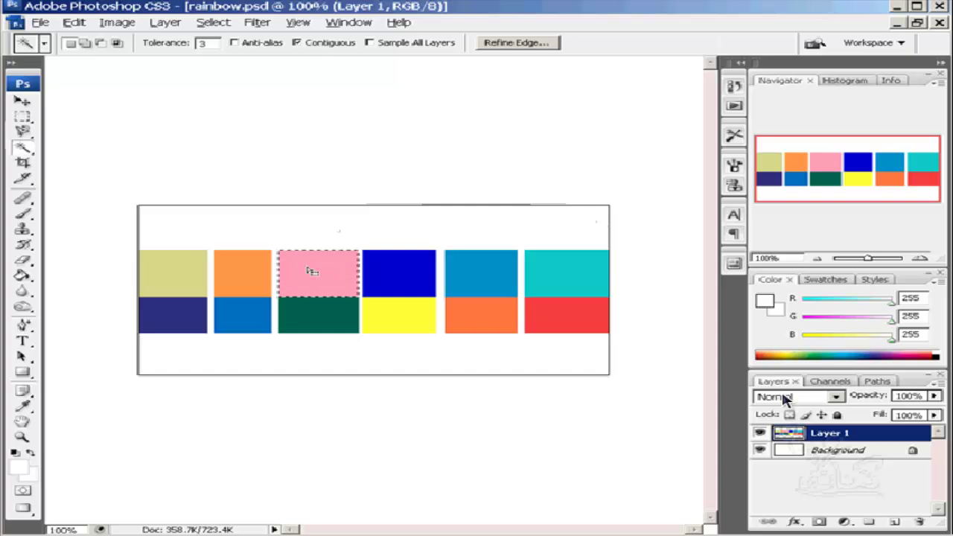
left_click(393, 270)
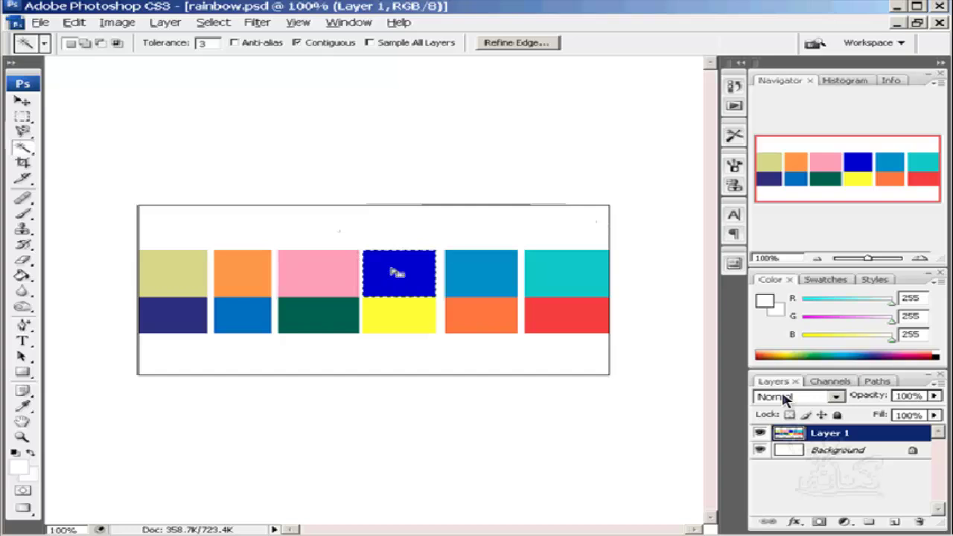
left_click(480, 276)
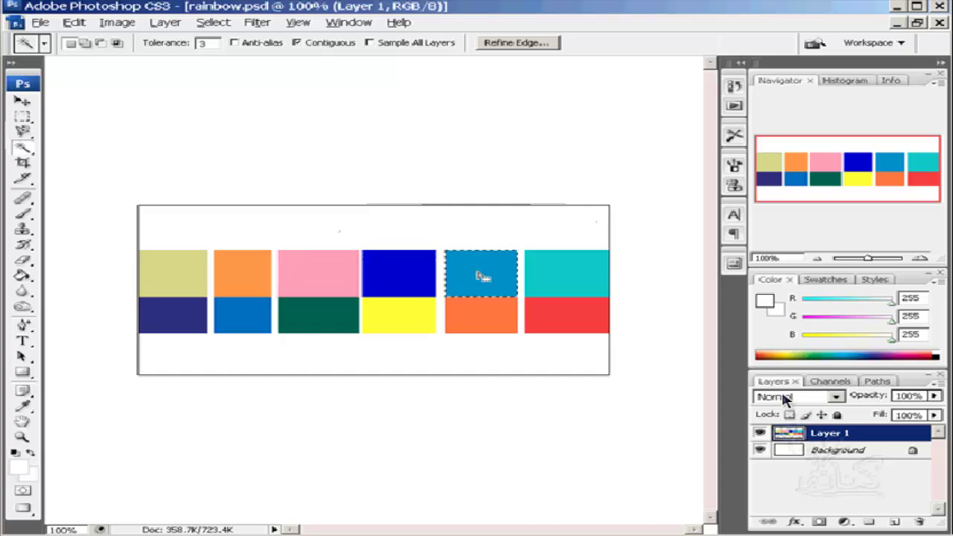
left_click(403, 261)
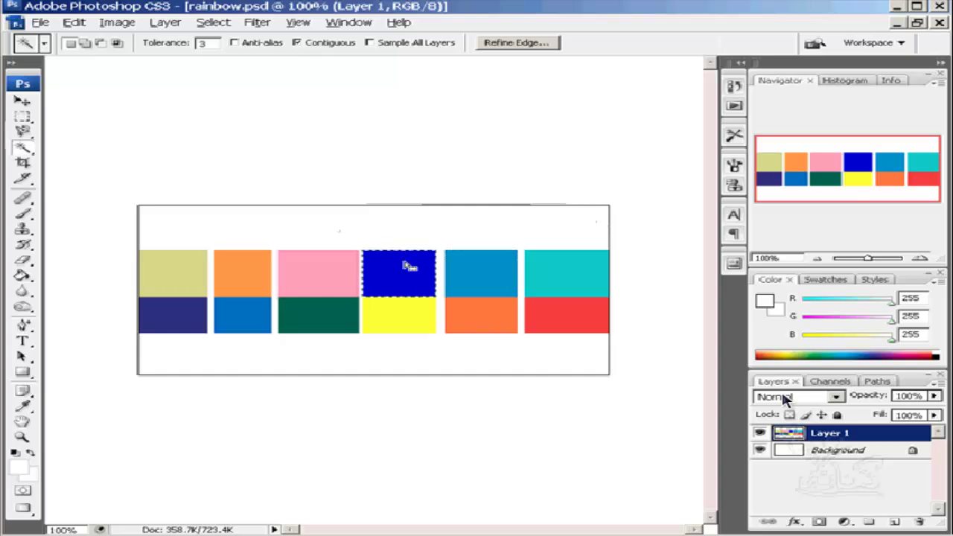
left_click(326, 269)
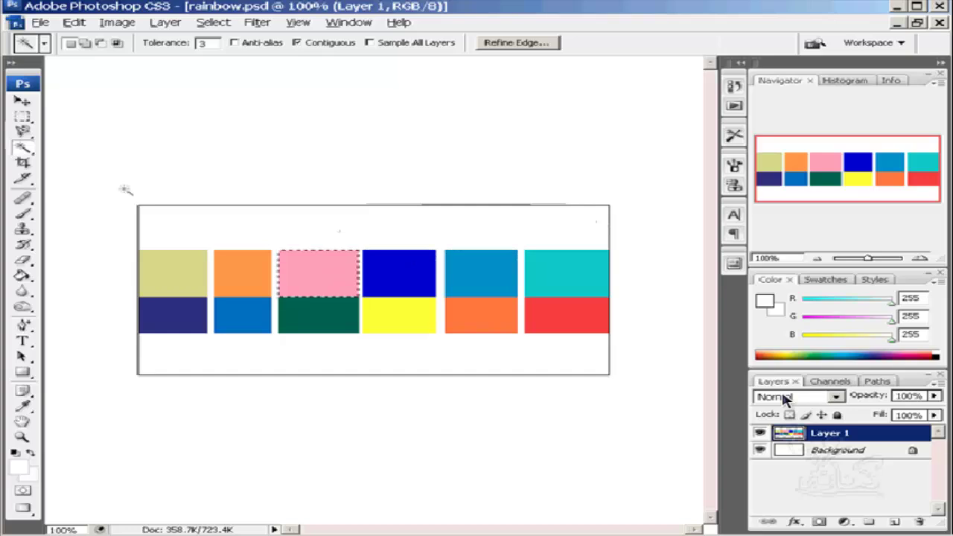
- Switch to Quick Selection and add the dark blue, orange and light blue squares to the pink
right_click(23, 149)
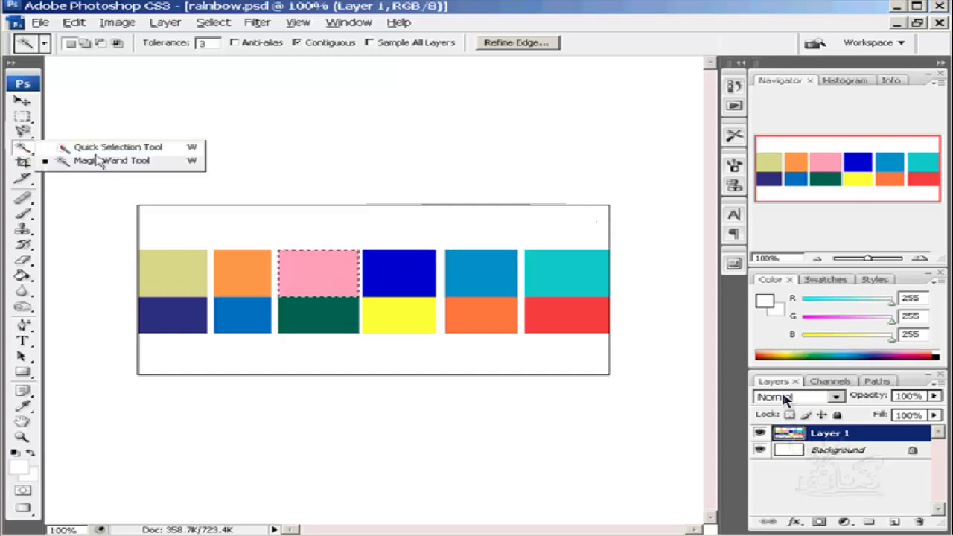
left_click(102, 149)
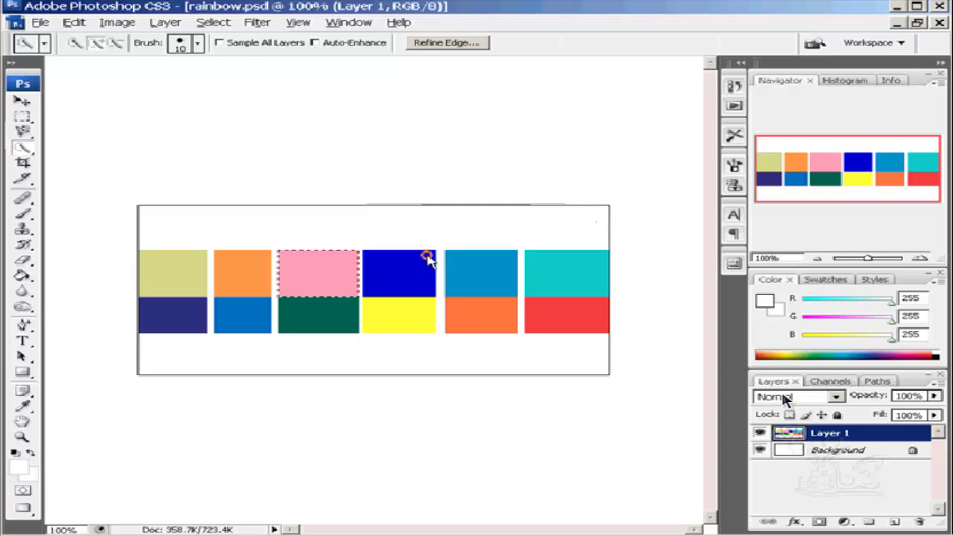
left_click_drag(428, 257, 414, 255)
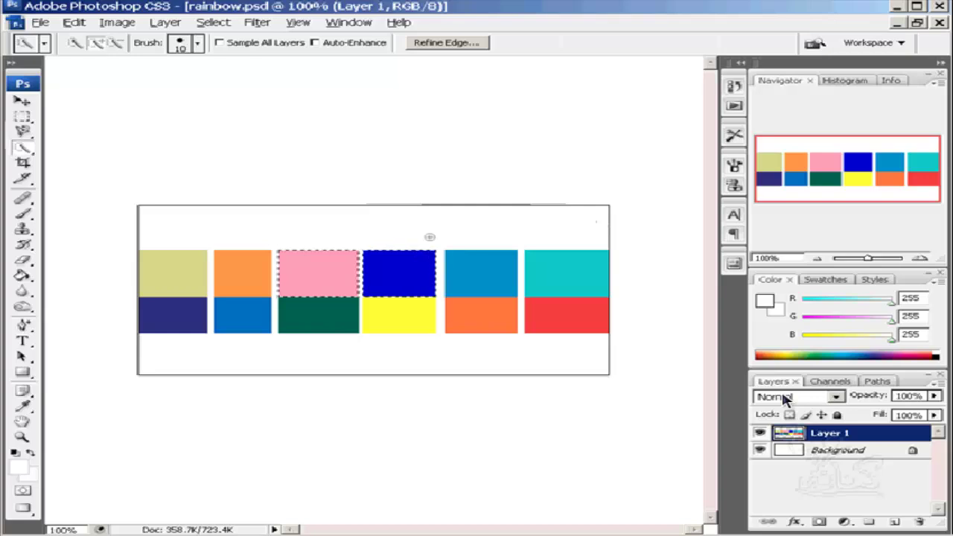
left_click(245, 274)
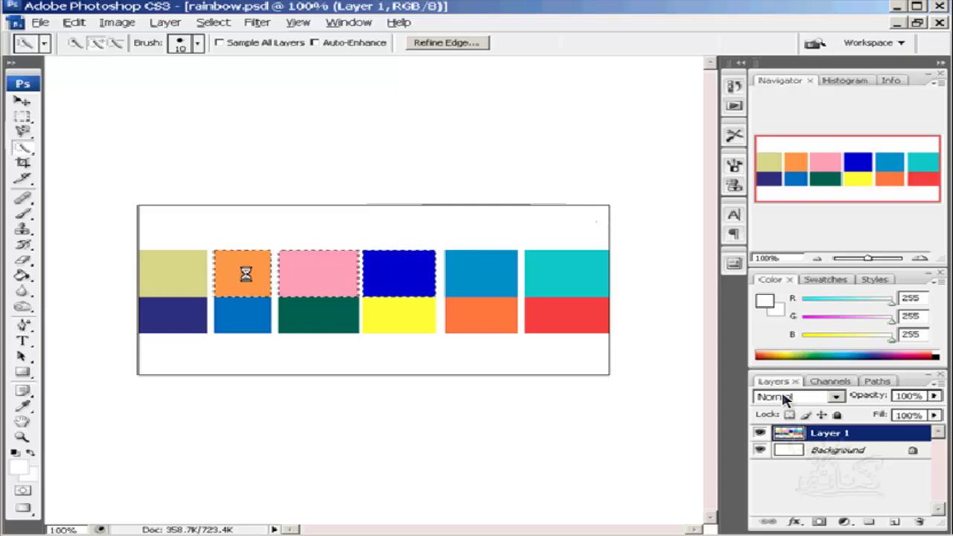
left_click(458, 271)
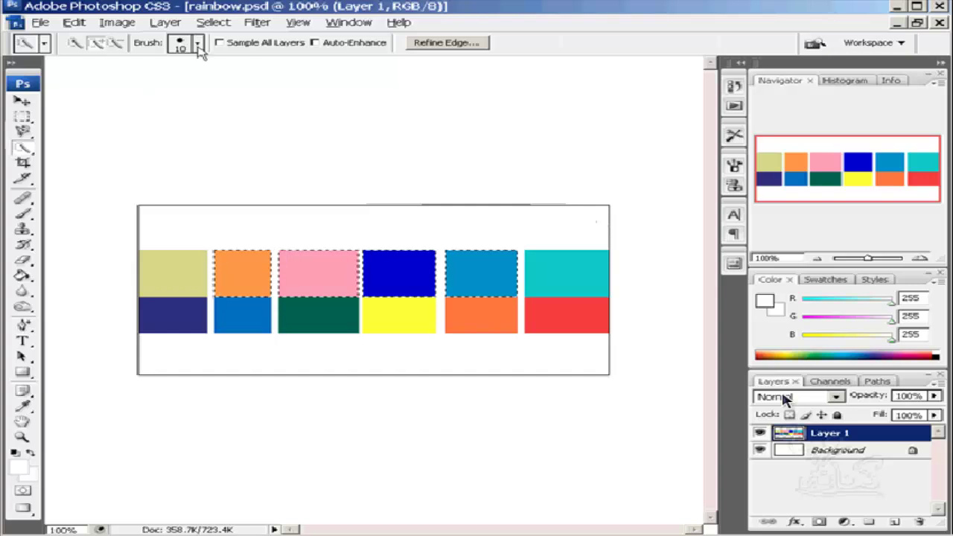
- Keep Quick Selection as the active tool and bring up its brush picker
left_click(24, 152)
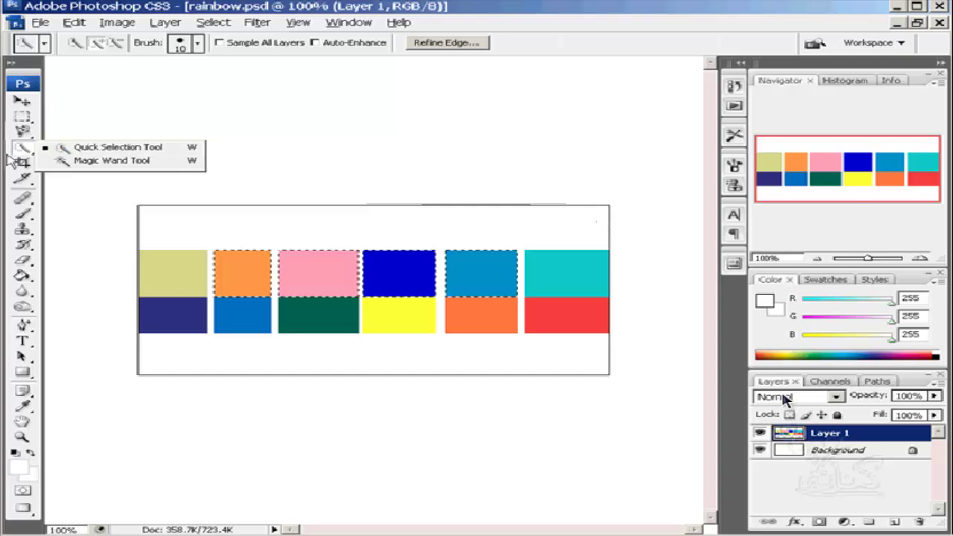
left_click(12, 160)
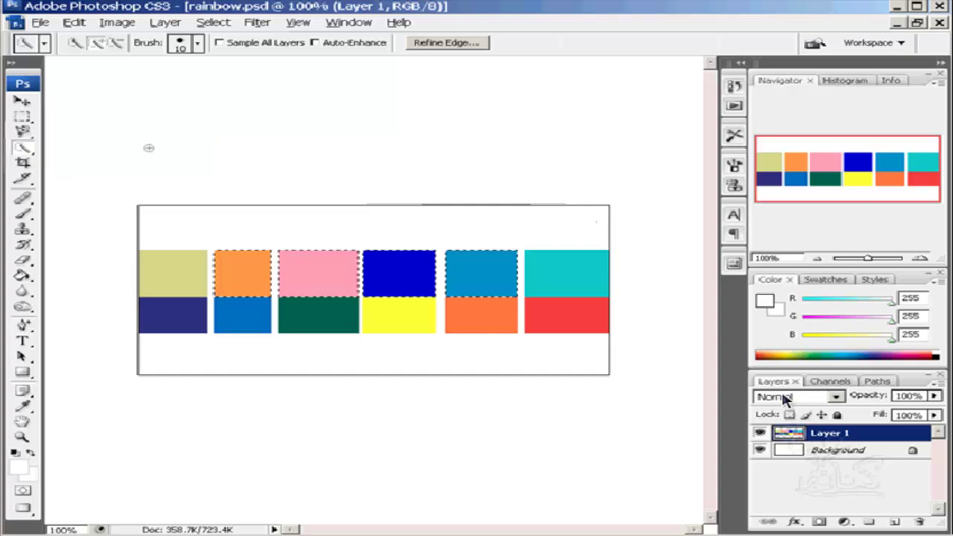
left_click(198, 46)
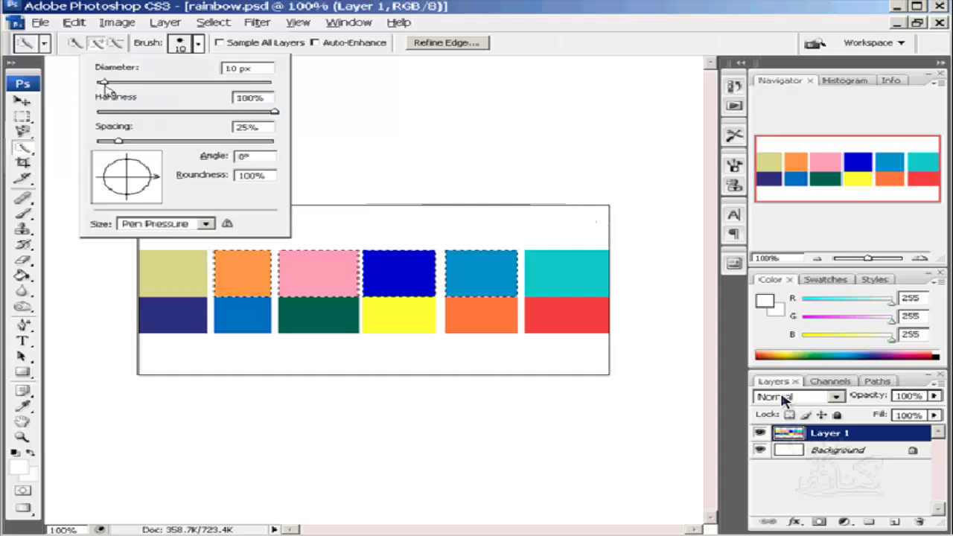
- Set the Quick Selection brush diameter to 151 px and paint across the canvas right to left
left_click_drag(104, 84, 210, 88)
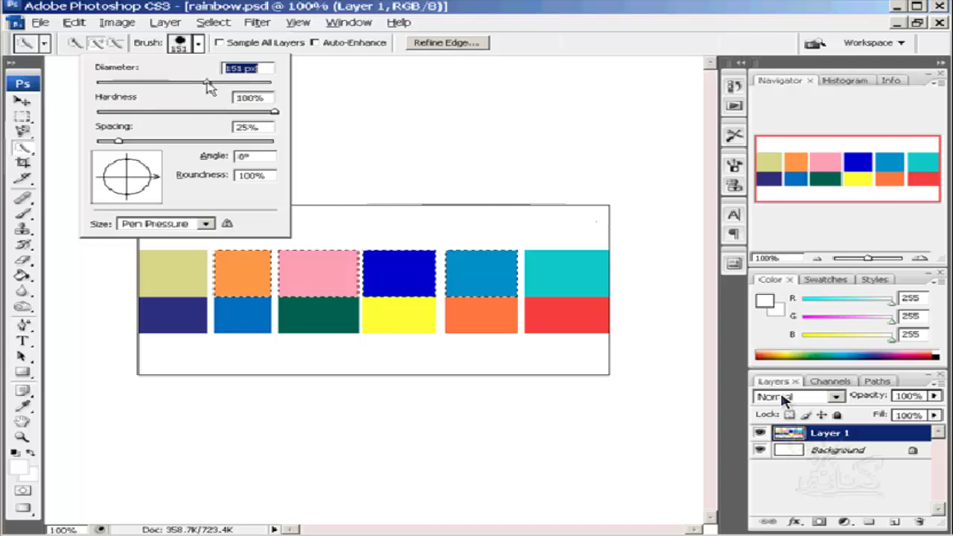
left_click(180, 46)
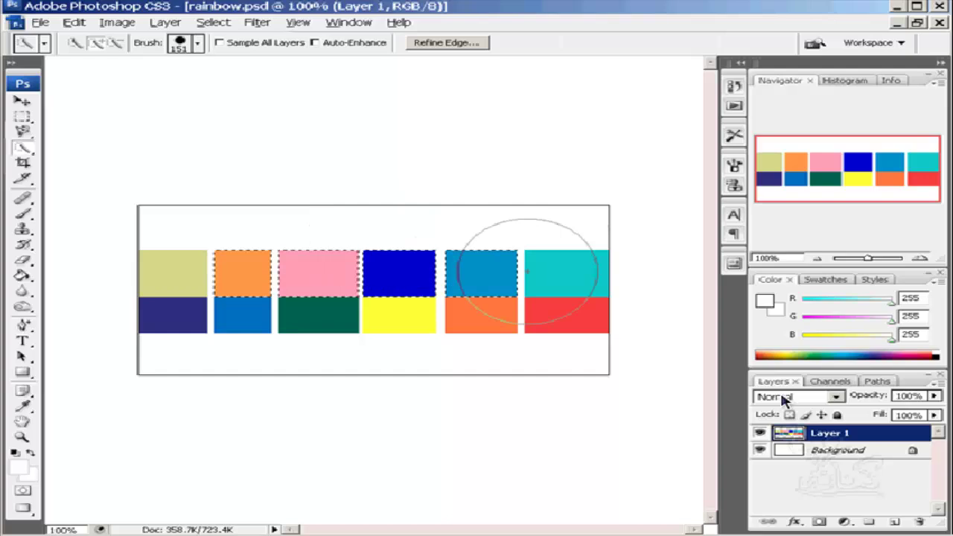
left_click_drag(527, 272, 474, 272)
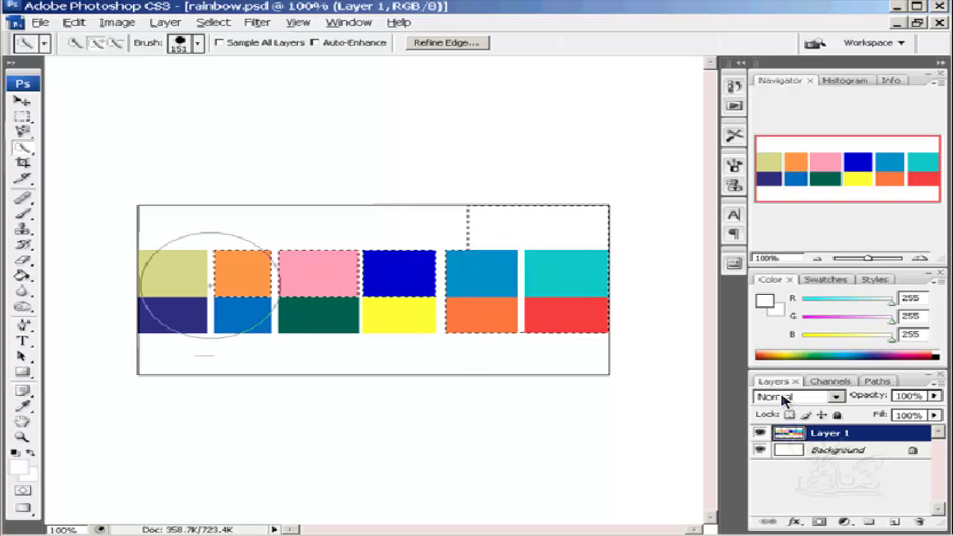
left_click_drag(208, 285, 321, 287)
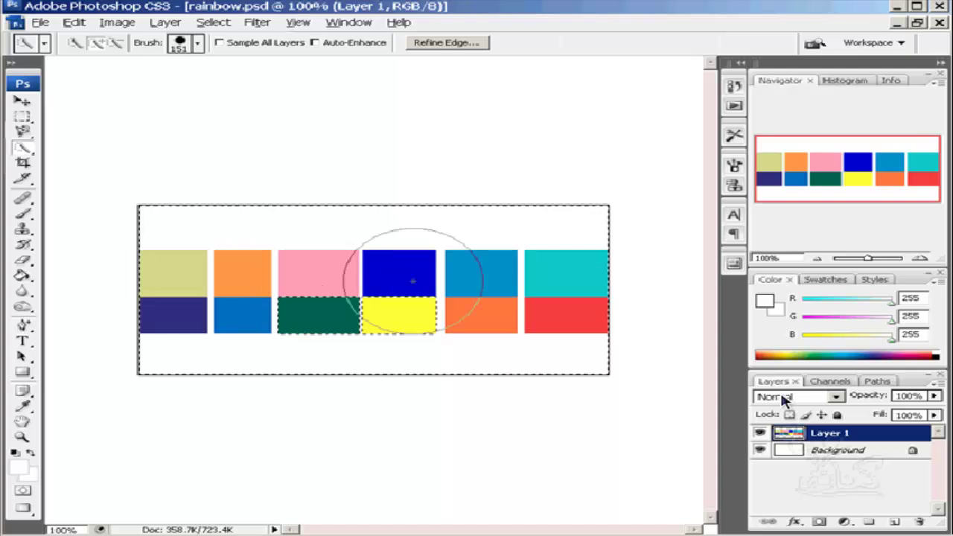
- Shrink the brush to 14 px, deselect, and paint over the dark blue and light blue squares
left_click(192, 46)
left_click_drag(201, 85, 109, 82)
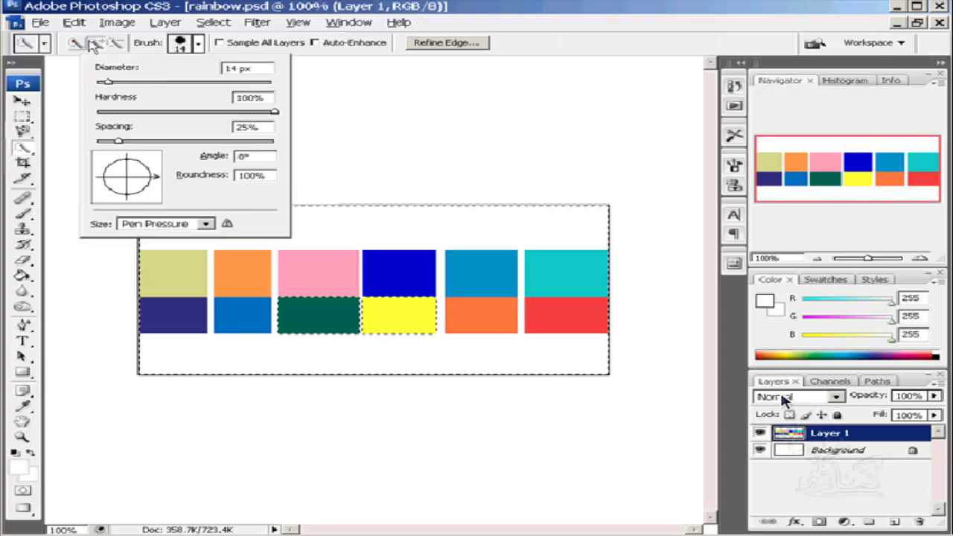
left_click(388, 232)
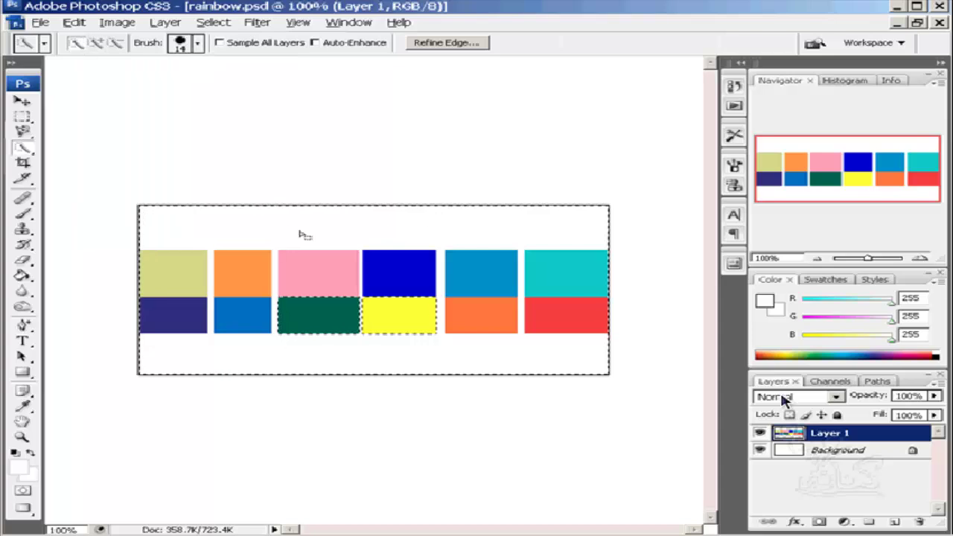
key("ctrl+d")
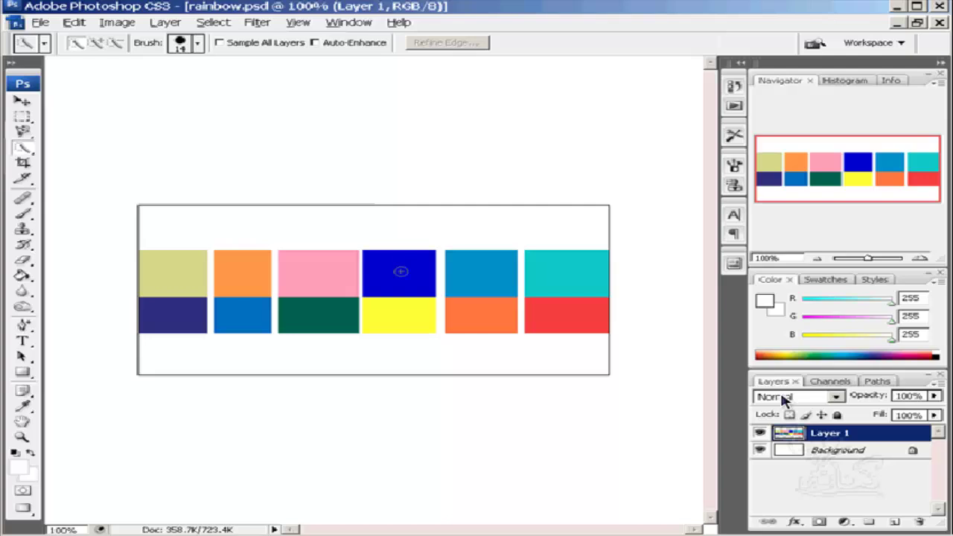
left_click_drag(400, 272, 377, 276)
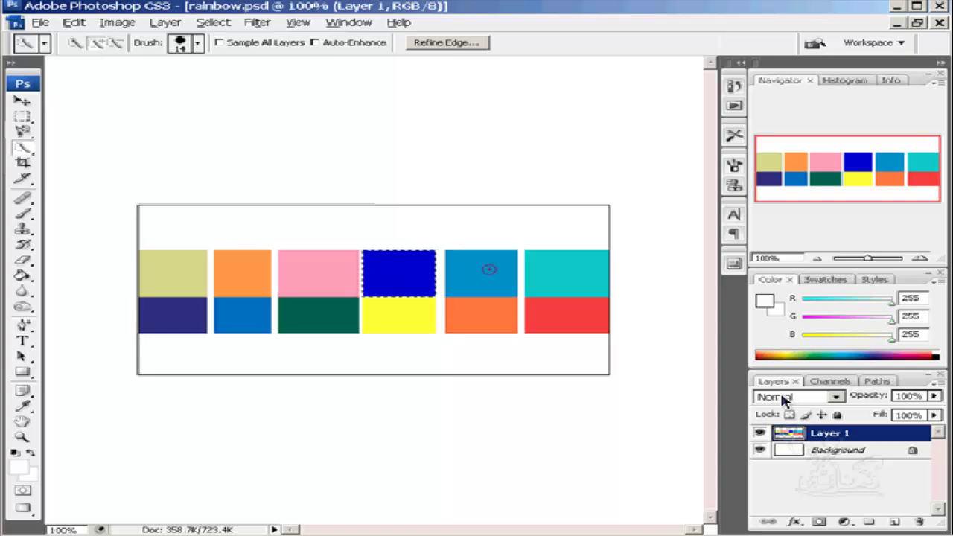
left_click_drag(488, 268, 455, 271)
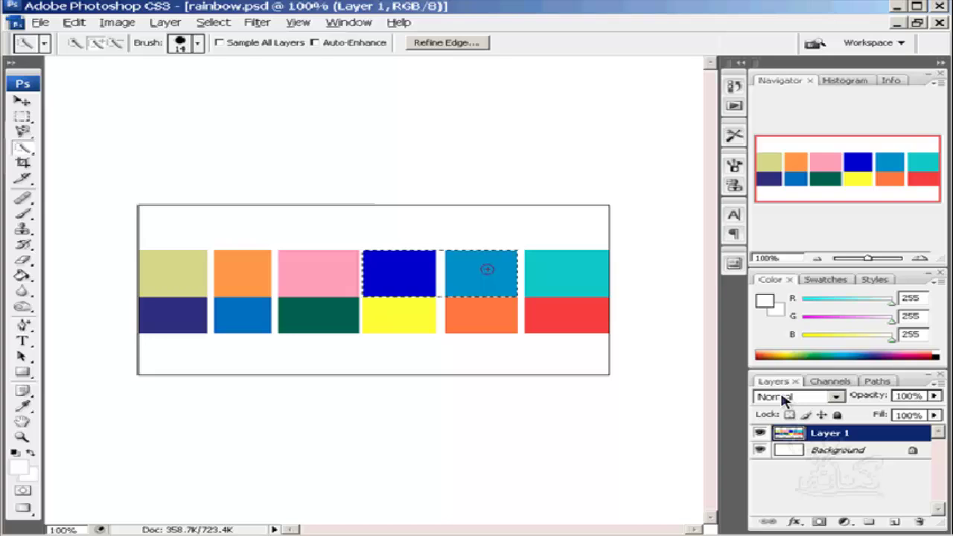
- Remove the accidentally added teal square from the selection by Alt-painting over it
left_click(561, 273)
key("alt")
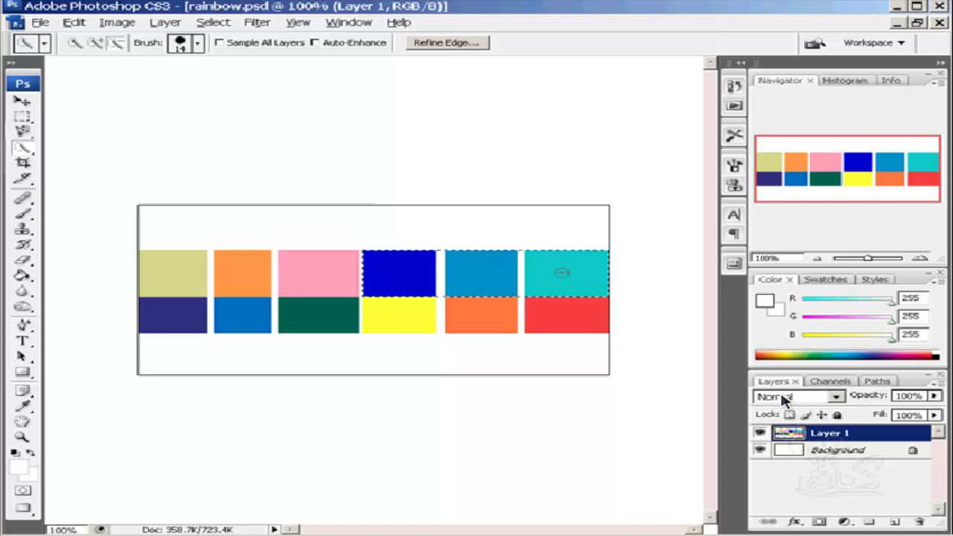
left_click(562, 273, "alt")
left_click(508, 280, "alt")
left_click_drag(504, 245, 573, 275)
left_click(541, 279, "alt")
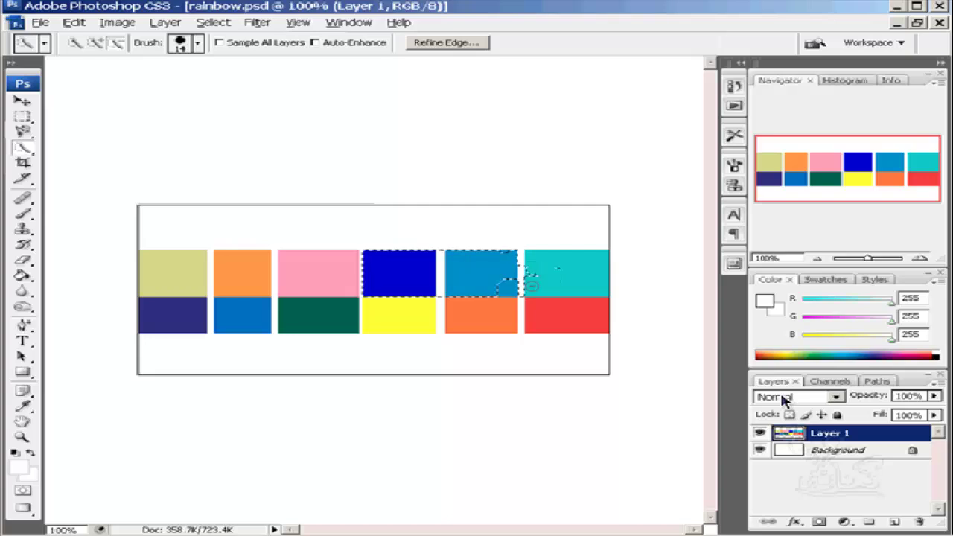
key("alt")
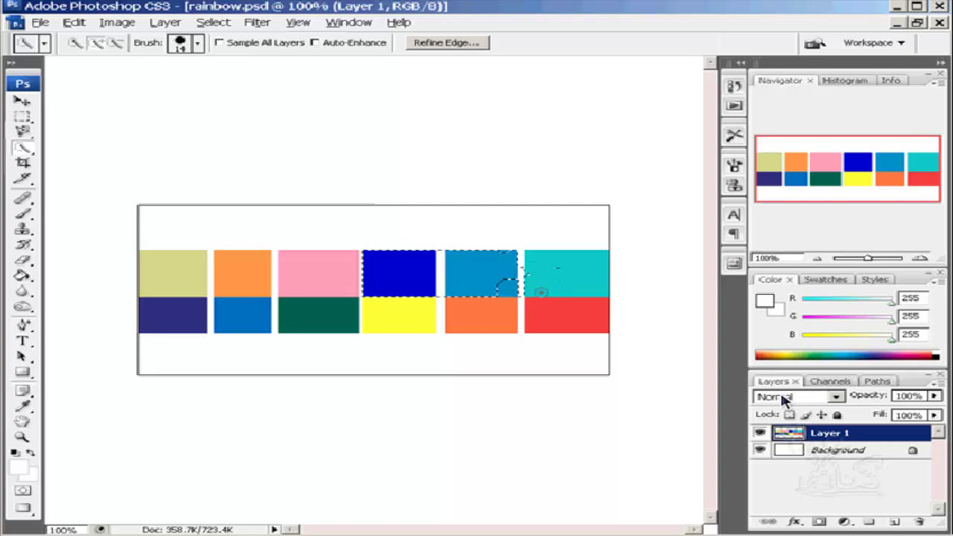
left_click(23, 132)
- With the Magic Wand, click the white background, then select only the khaki top-left square
left_click(23, 147)
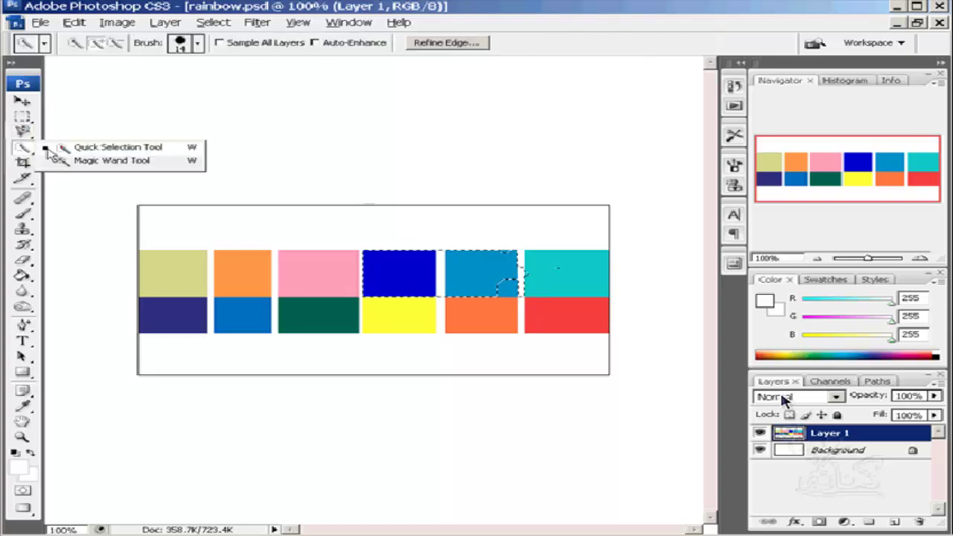
left_click(112, 160)
left_click(200, 235)
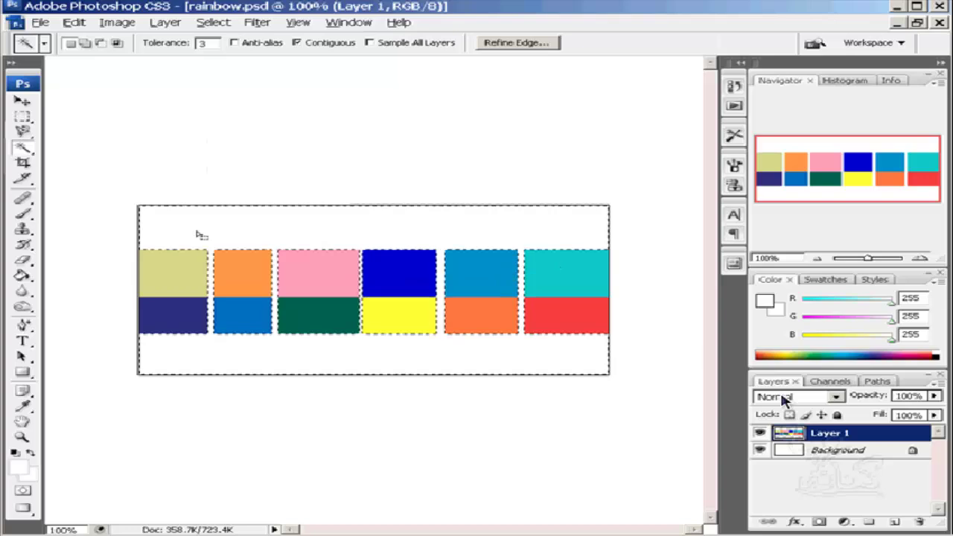
left_click(179, 264)
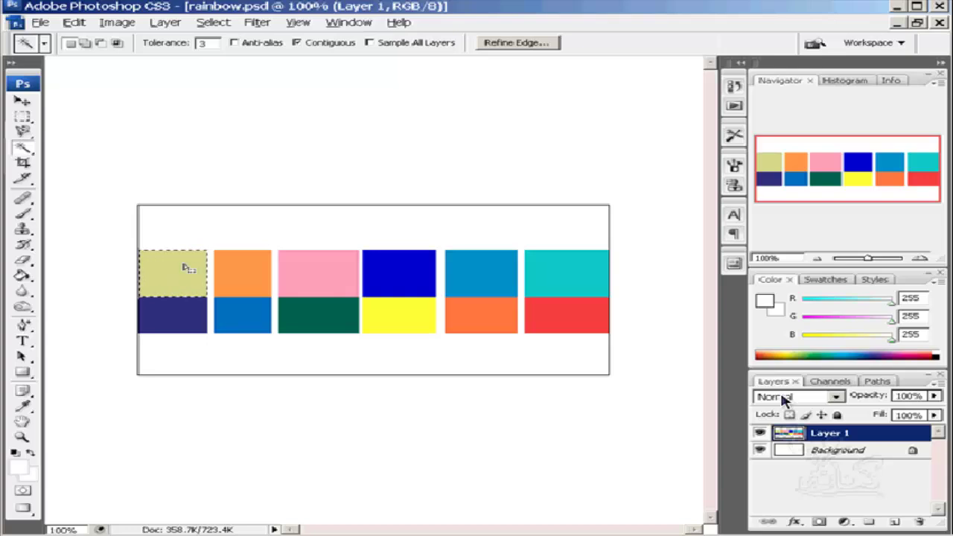
- Turn off Contiguous, test on white and pink areas, and set Tolerance to 50
left_click(297, 43)
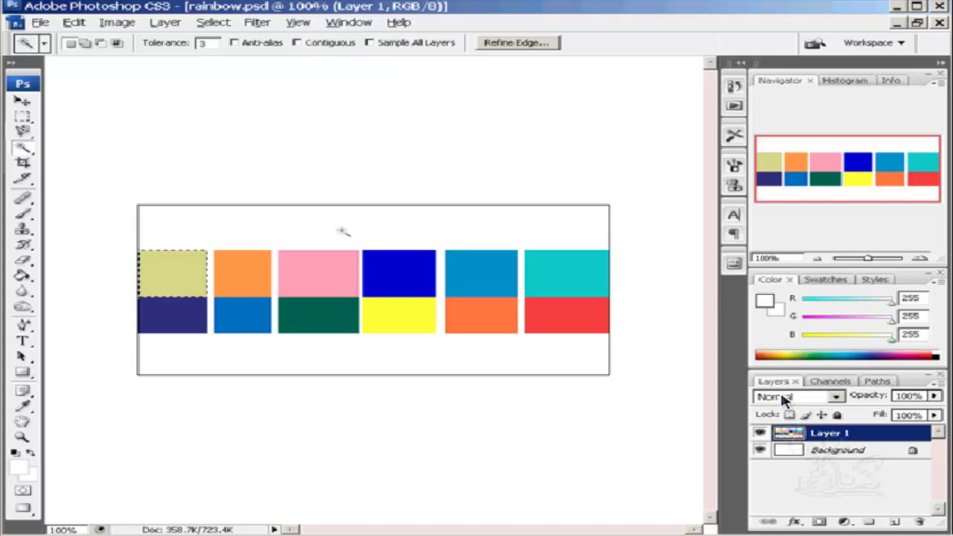
left_click(341, 230)
left_click(321, 269)
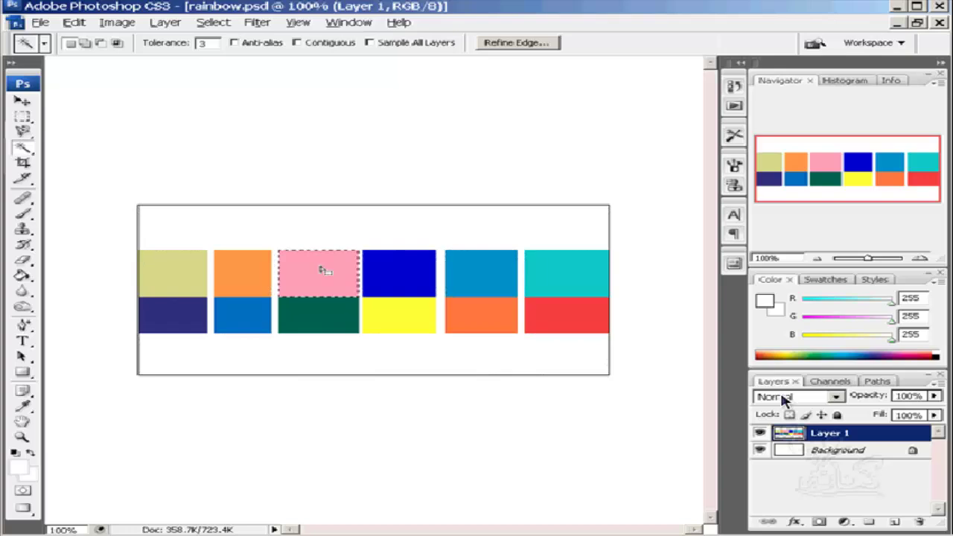
left_click(203, 43)
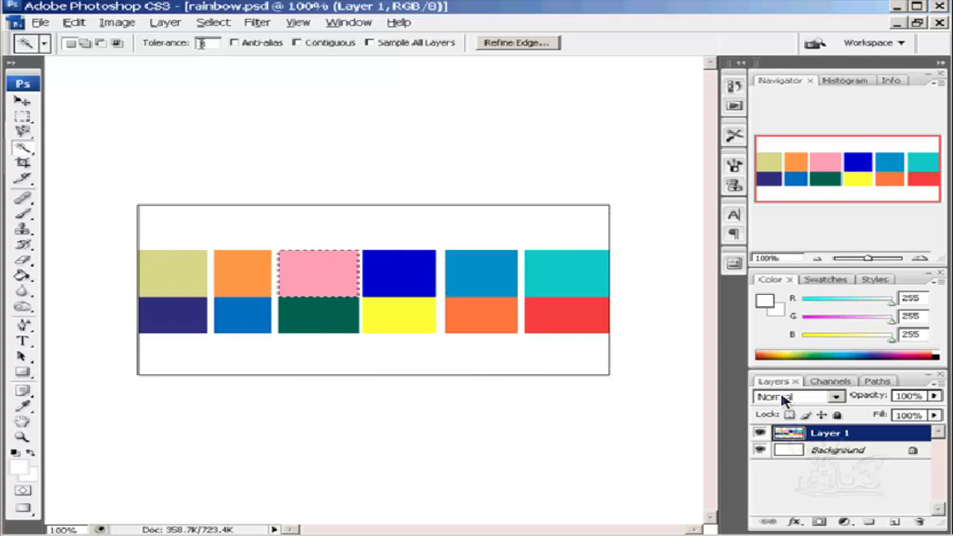
left_click(201, 42)
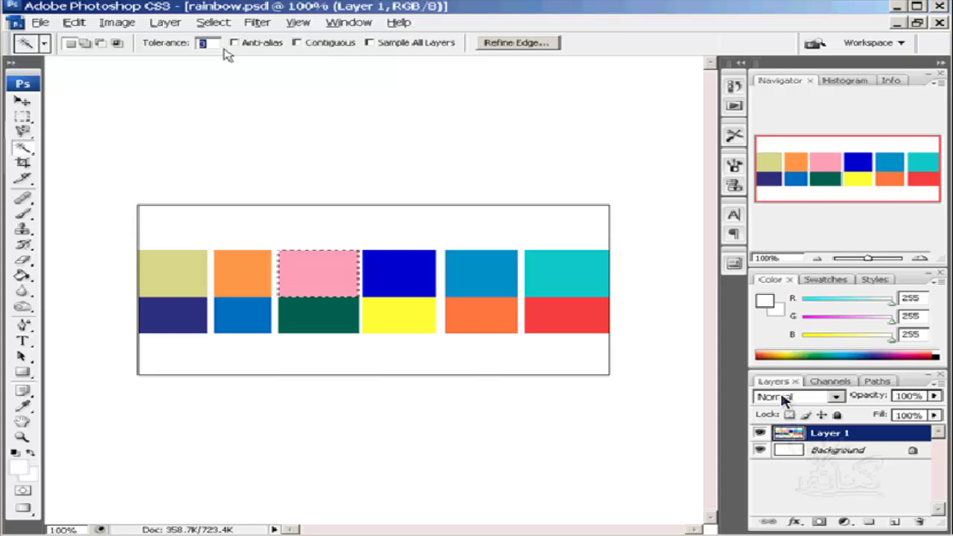
type("50")
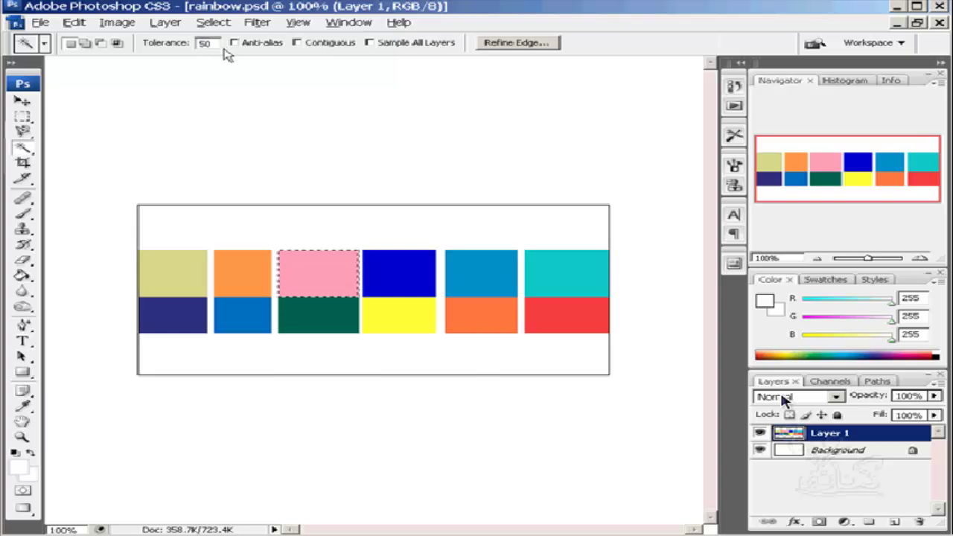
- Click the dark blue, pink, orange, yellow, green, red and cyan squares, ending on the mid-blue top square
left_click(394, 273)
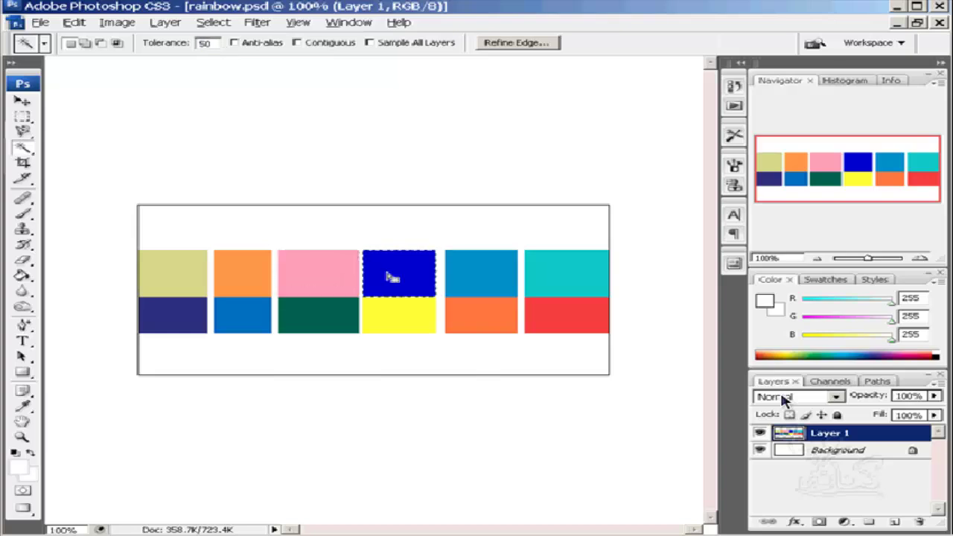
left_click(320, 273)
left_click(238, 269)
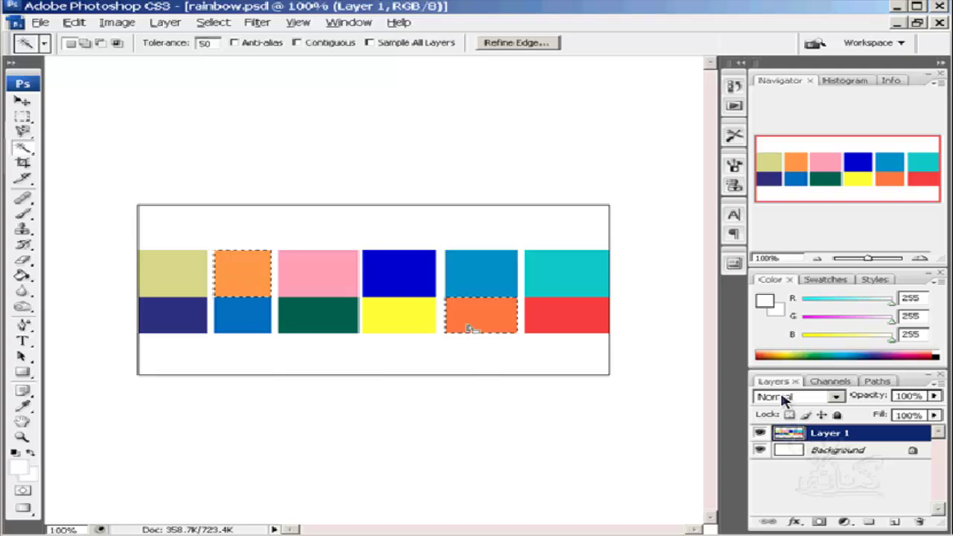
left_click(405, 323)
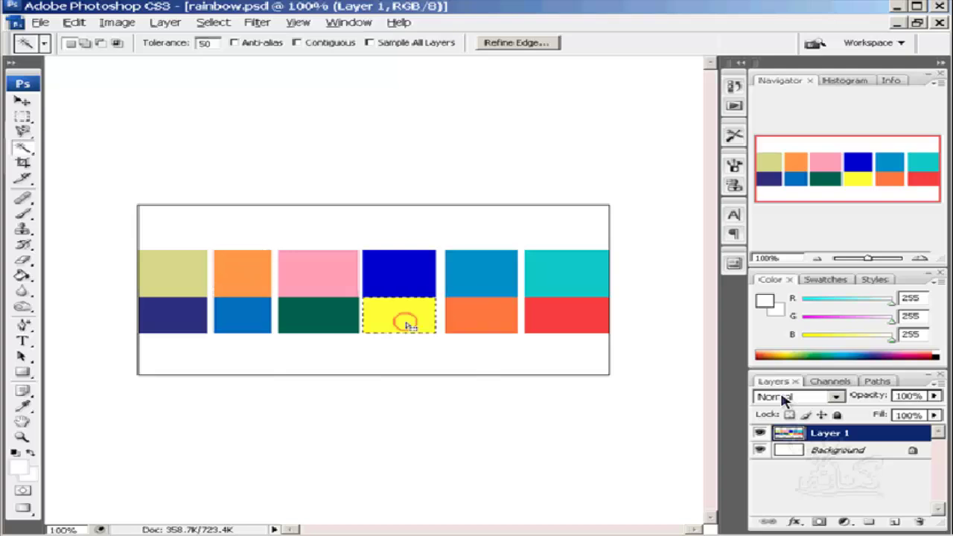
left_click(327, 319)
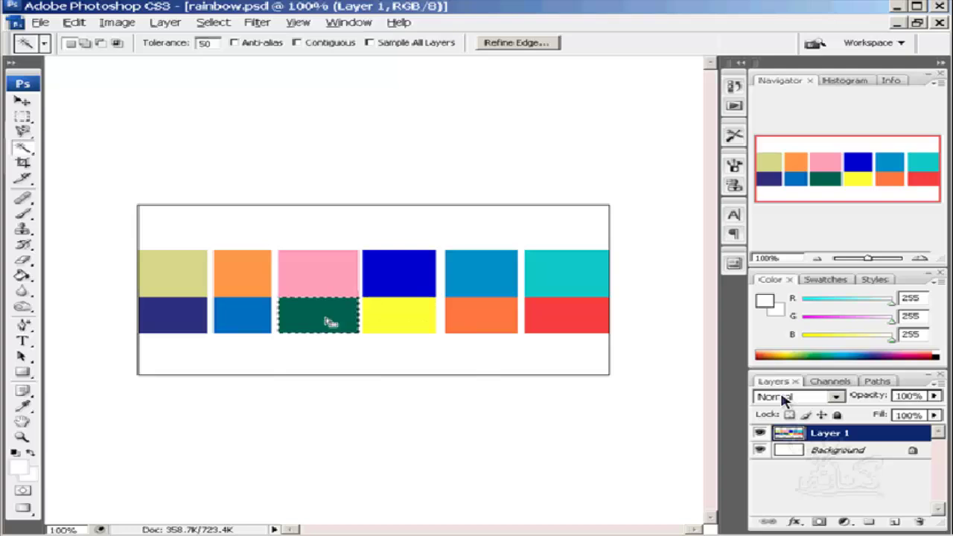
left_click(256, 283)
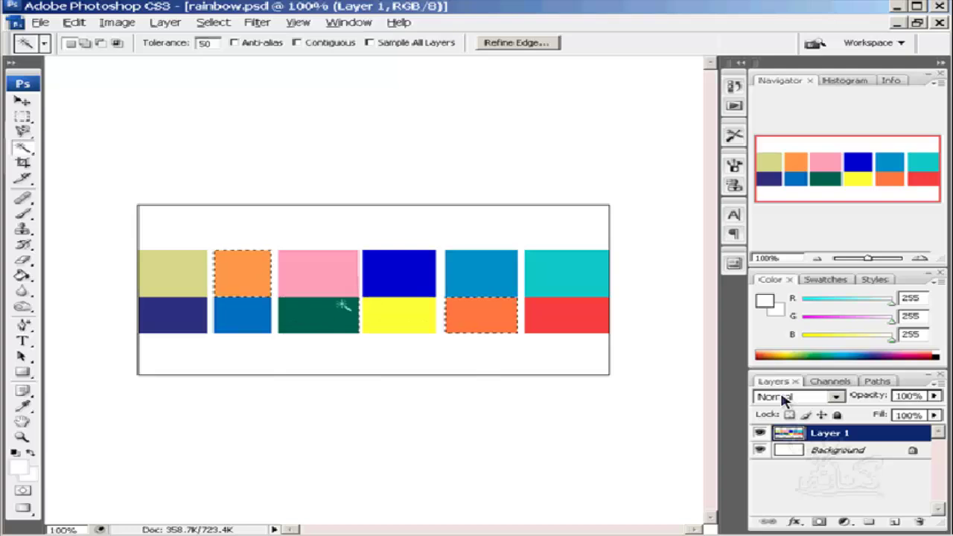
left_click(568, 323)
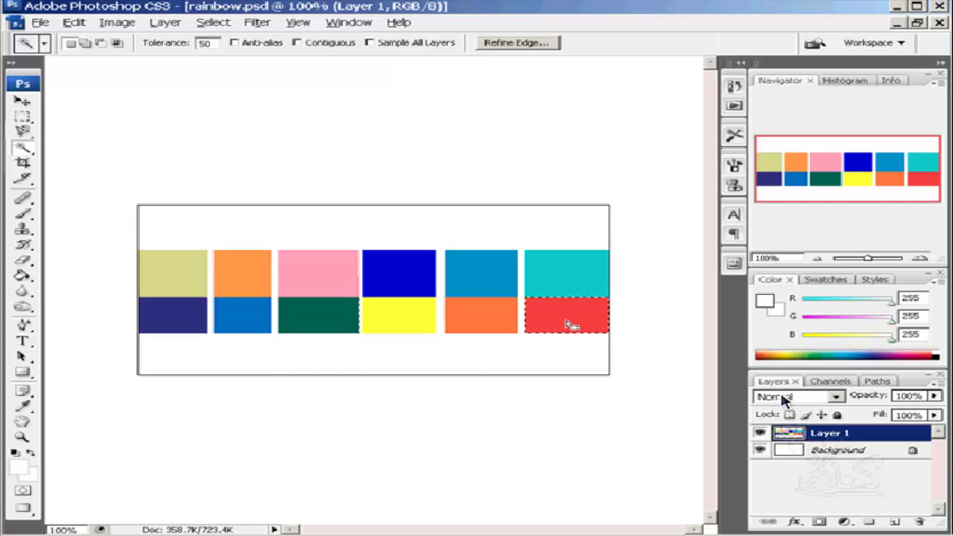
left_click(570, 276)
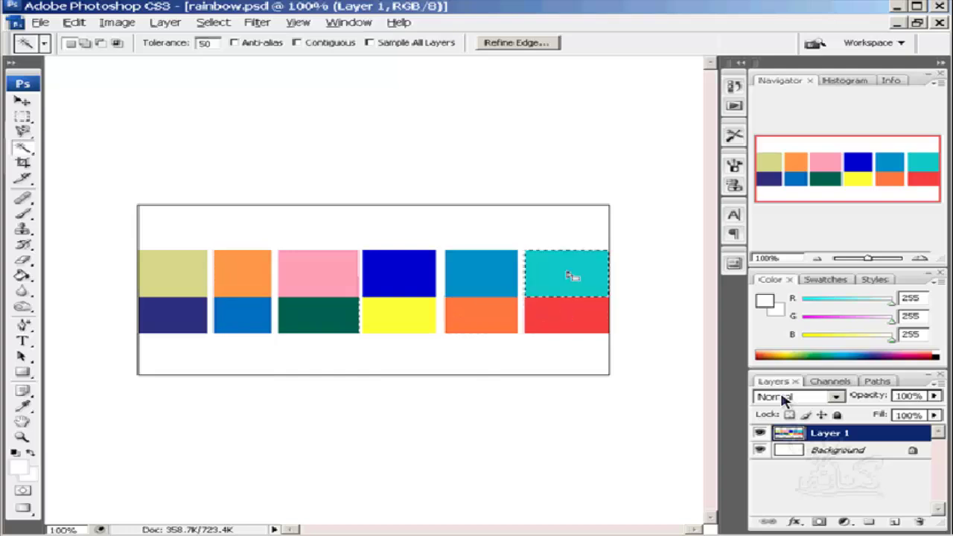
left_click(499, 274)
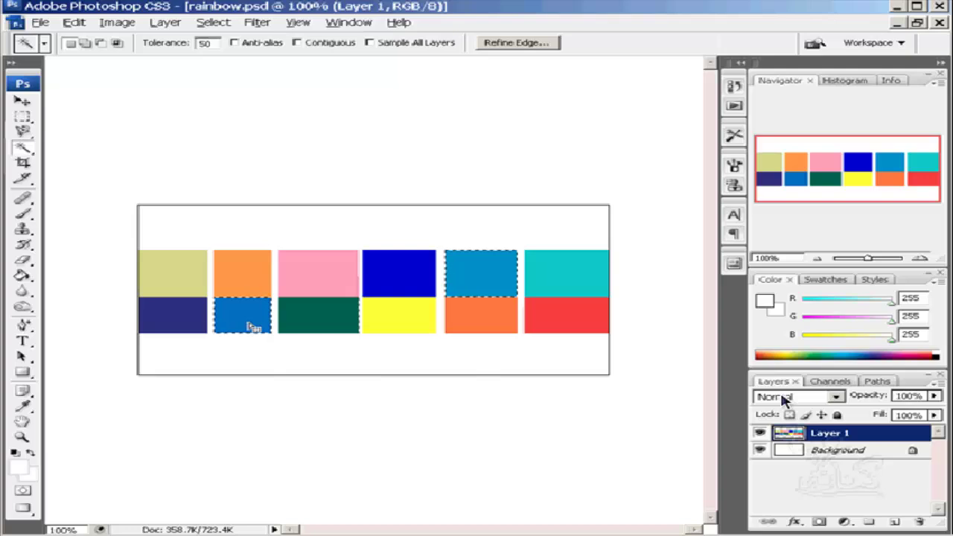
- Set Tolerance to 10, re-enable Contiguous, and select the dark blue square alone
left_click(191, 45)
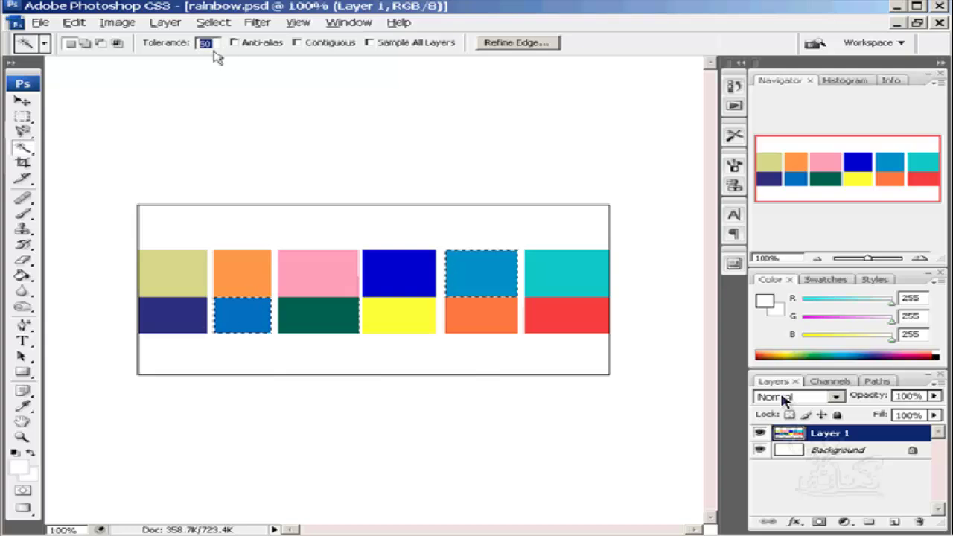
type("10")
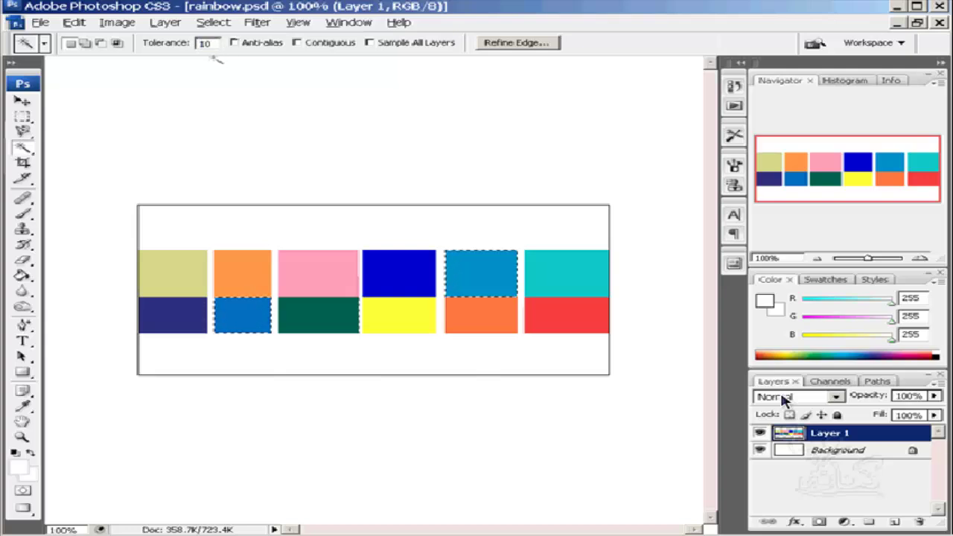
left_click(297, 42)
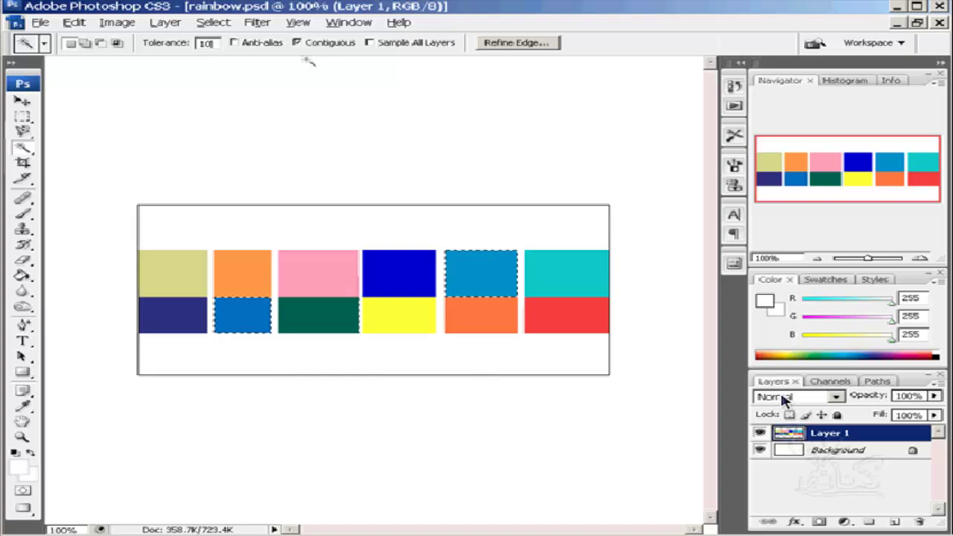
left_click(423, 256)
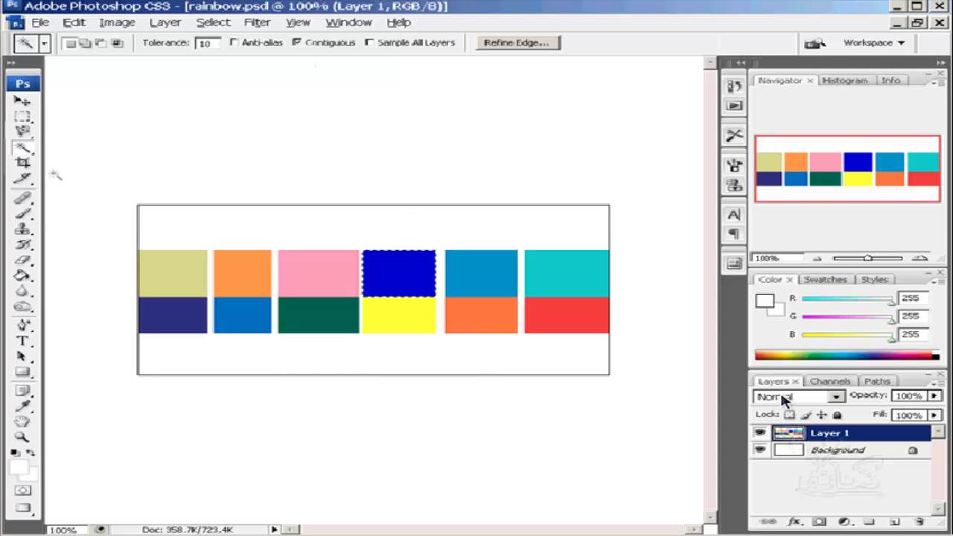
left_click(23, 165)
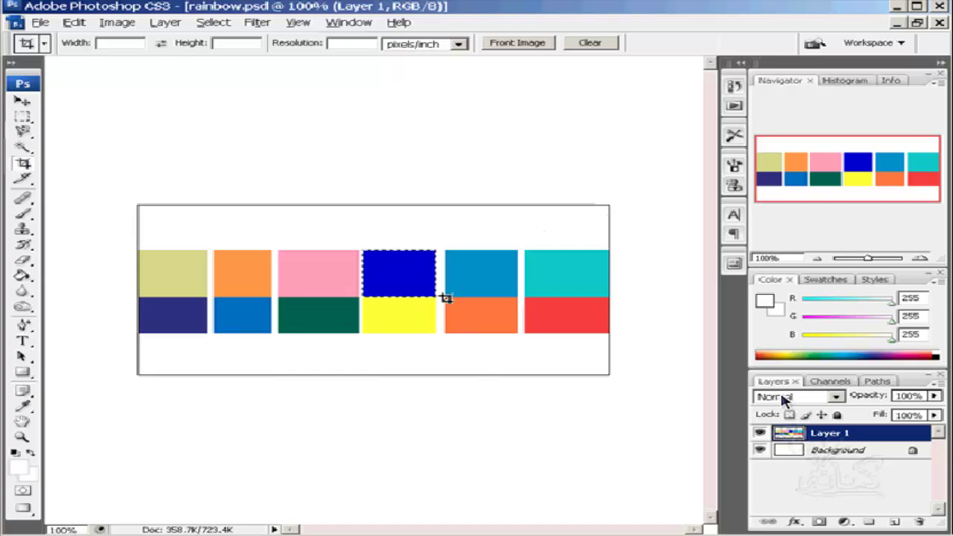
- Deselect, then crop to the right half, keeping the blue, teal, yellow, orange and red squares
key("ctrl+d")
mouse_move(606, 207)
left_mouse_down()
mouse_move(567, 241)
mouse_move(354, 353)
mouse_move(358, 374)
left_mouse_up()
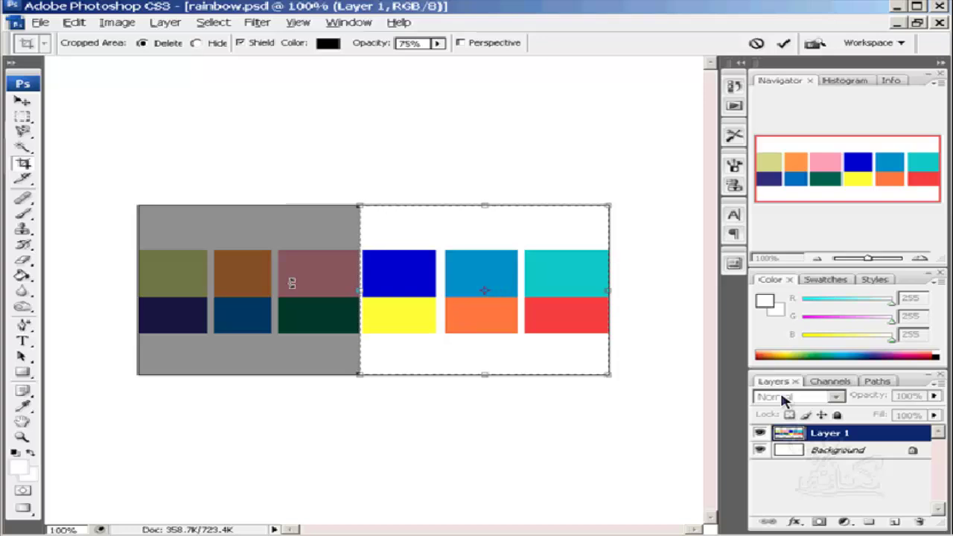
double_click(470, 252)
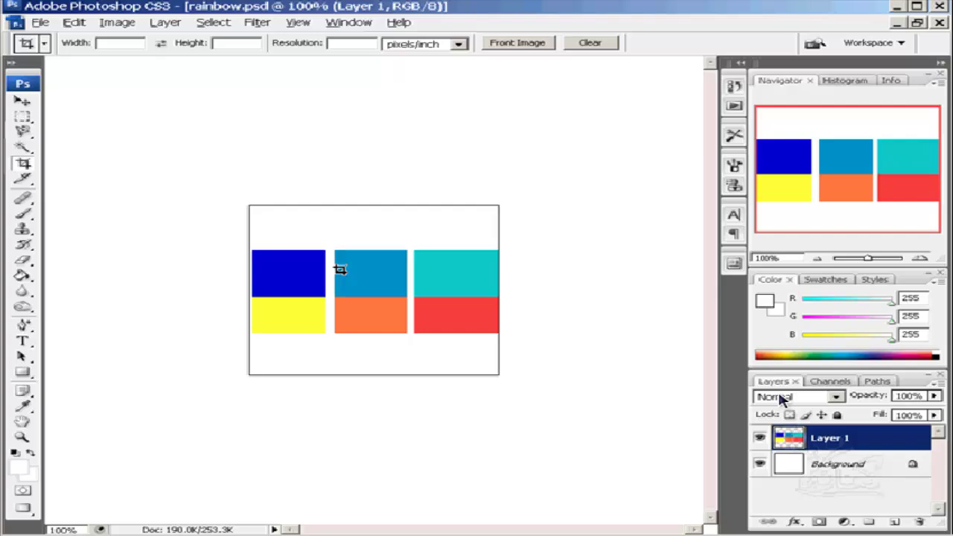
- Draw an elliptical marquee over the colour squares and apply Image > Crop to it
left_click(27, 121)
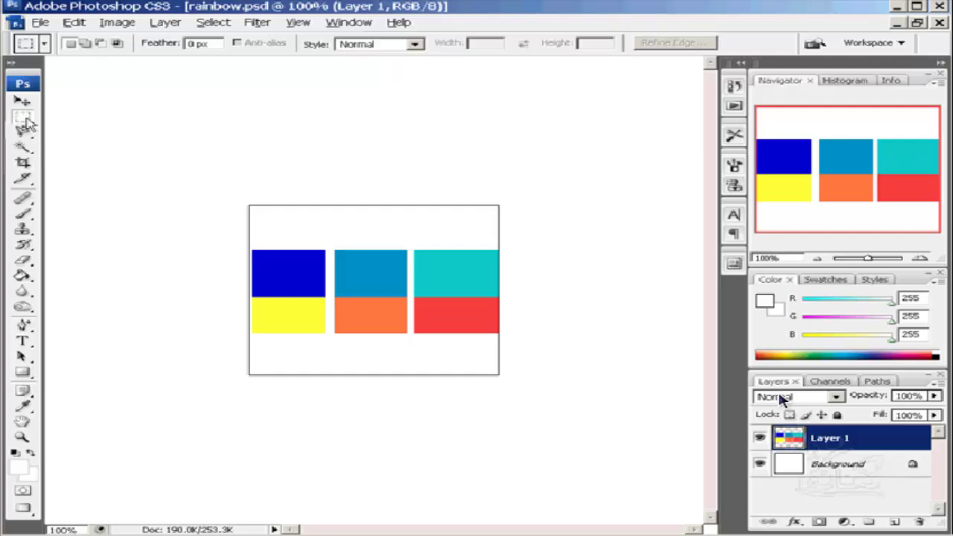
right_click(26, 122)
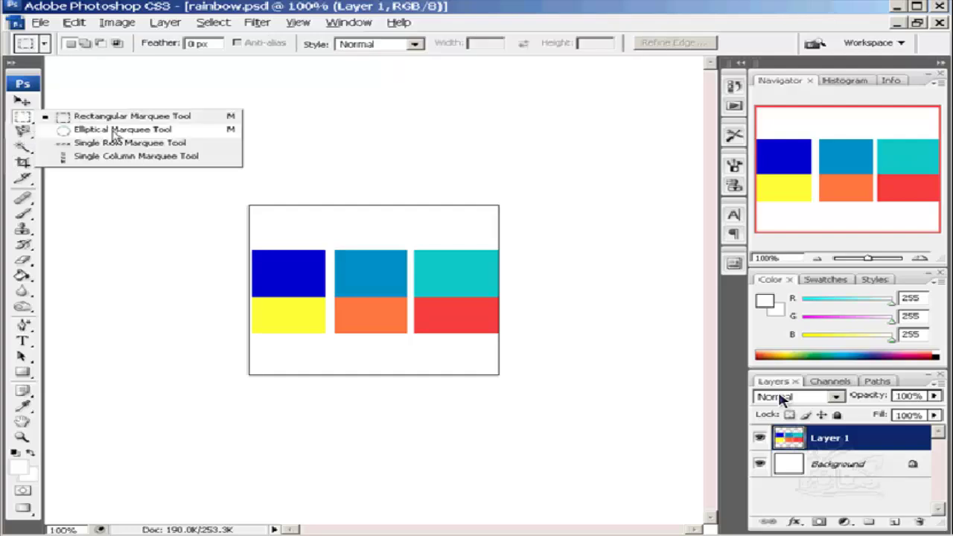
left_click(115, 131)
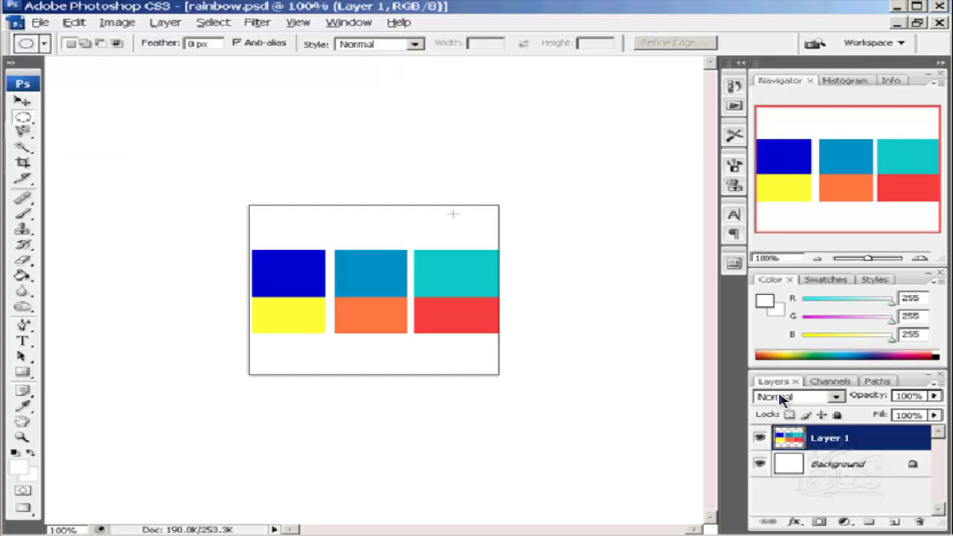
left_click_drag(453, 214, 282, 368)
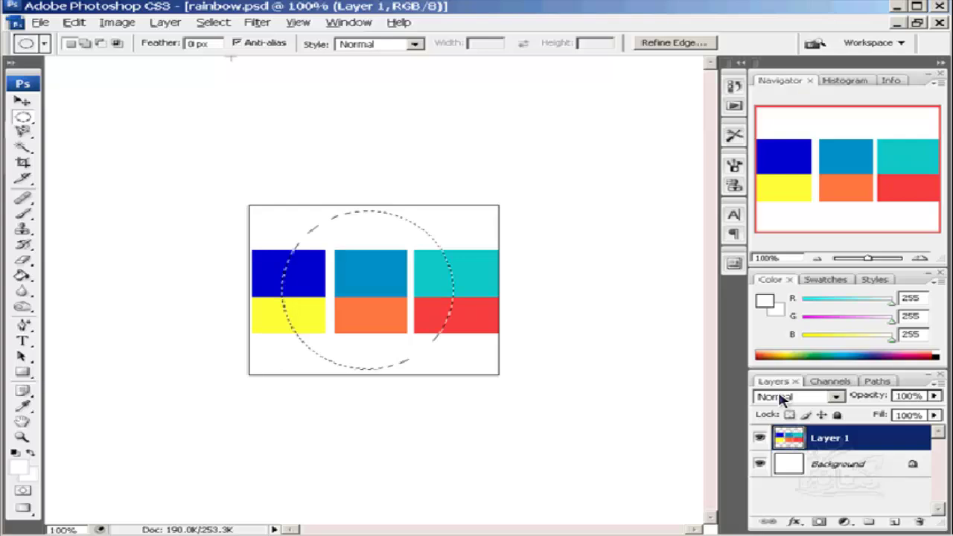
left_click(117, 23)
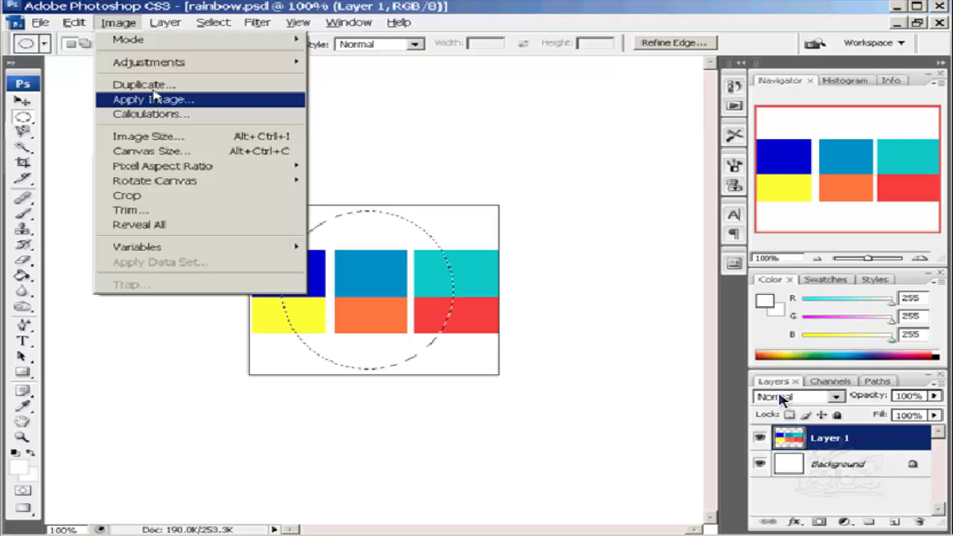
left_click(149, 196)
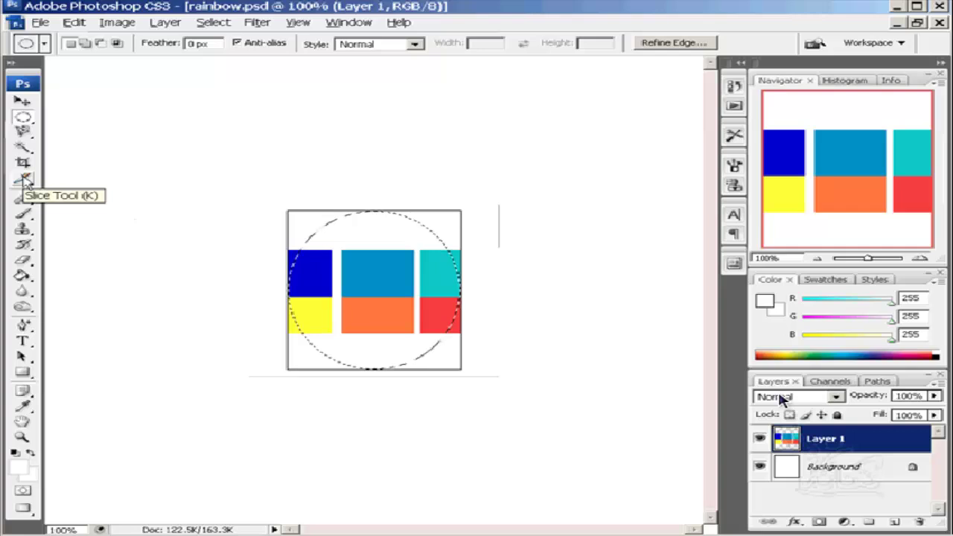
- Make the Slice Tool the active tool from the slice tool group
left_click(24, 180)
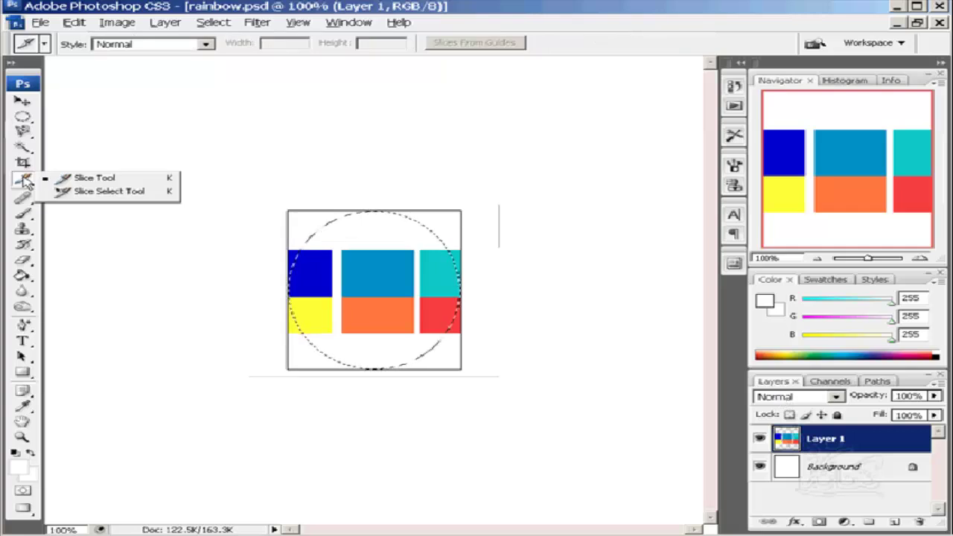
left_click(253, 466)
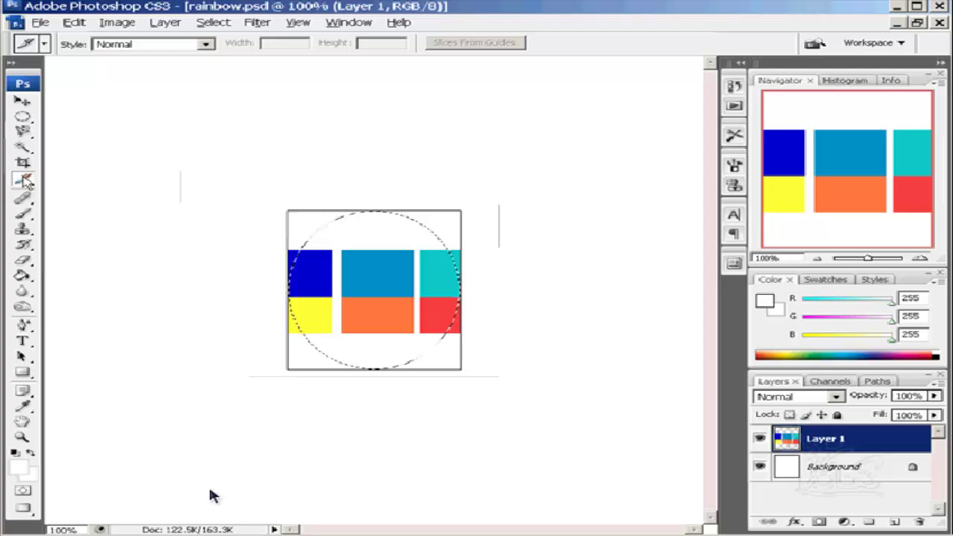